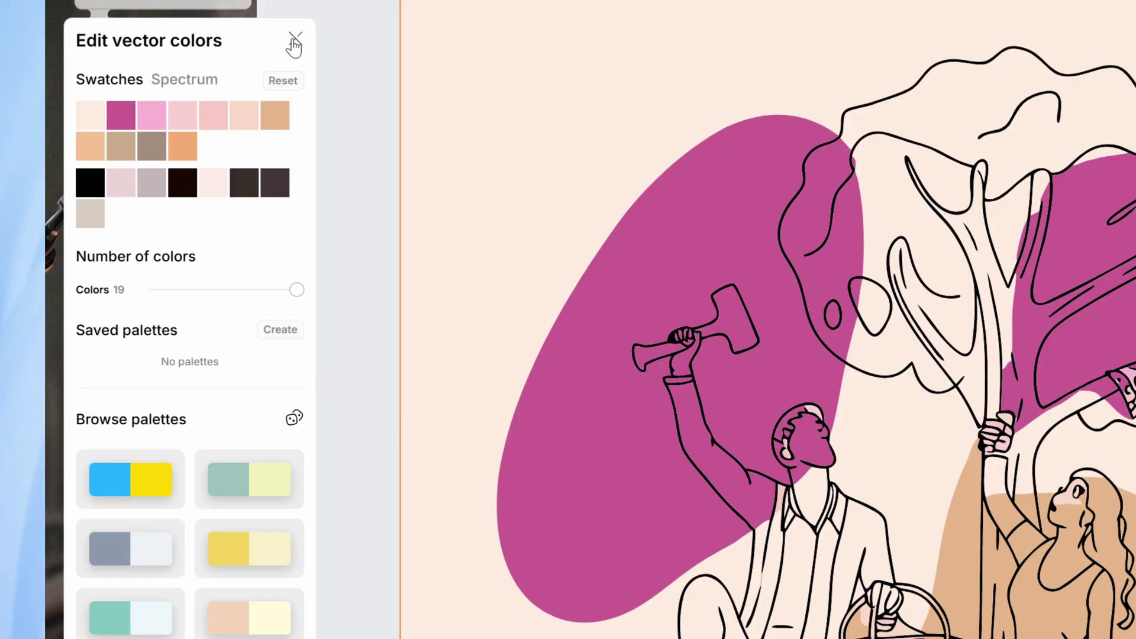
pyautogui.click(293, 38)
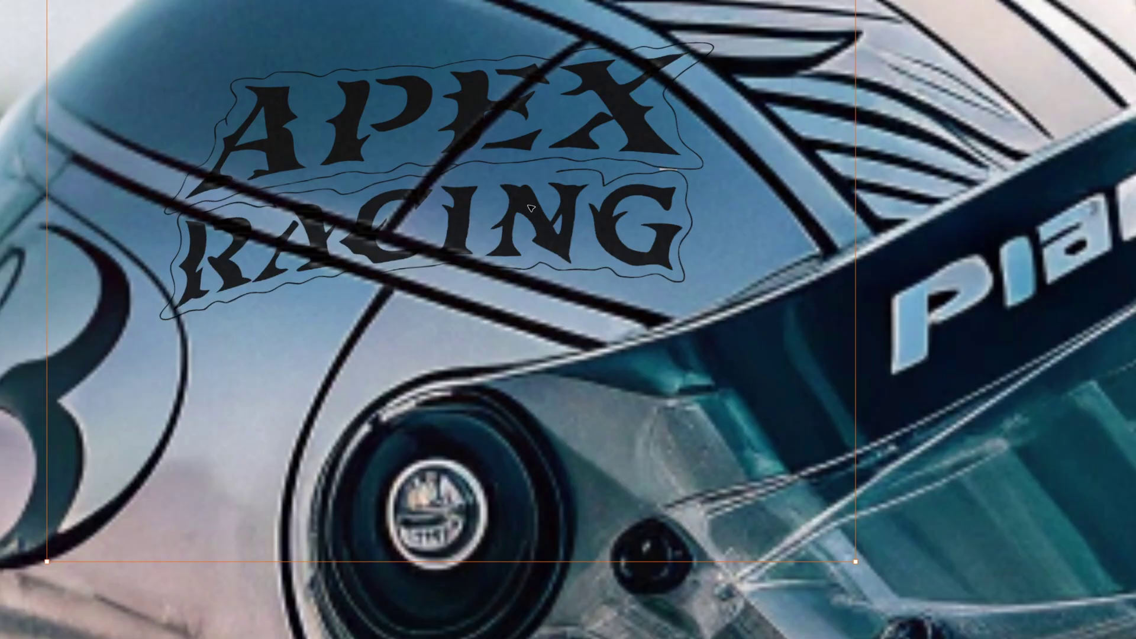
pyautogui.moveTo(530, 208); pyautogui.dragTo(377, 222)
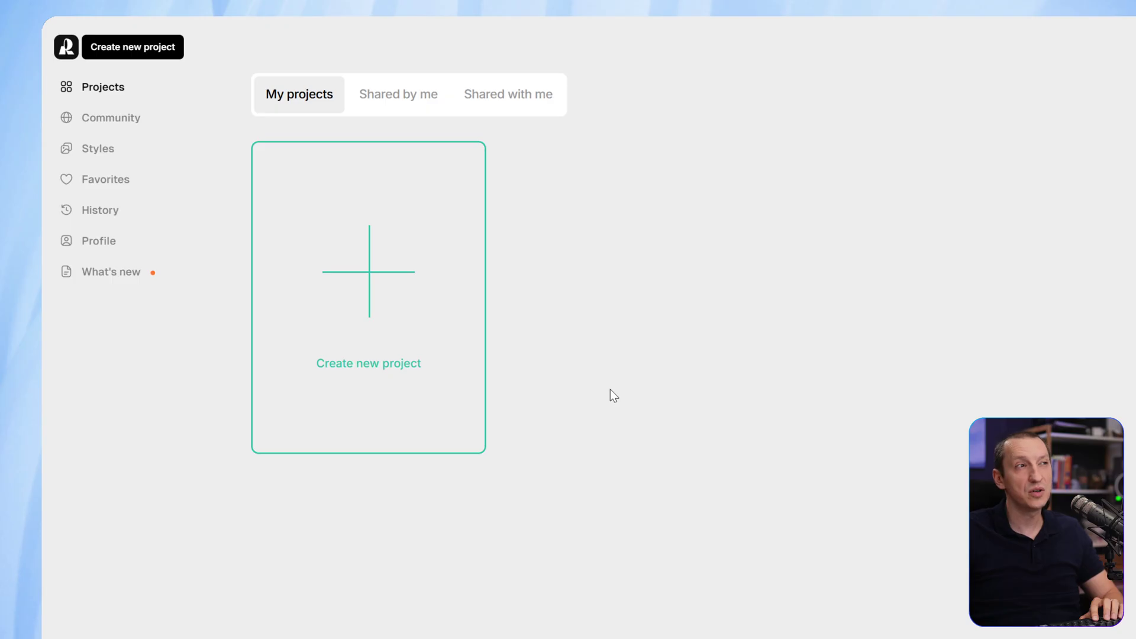
# - Look through the community image gallery and return to the projects overview
pyautogui.click(151, 122)
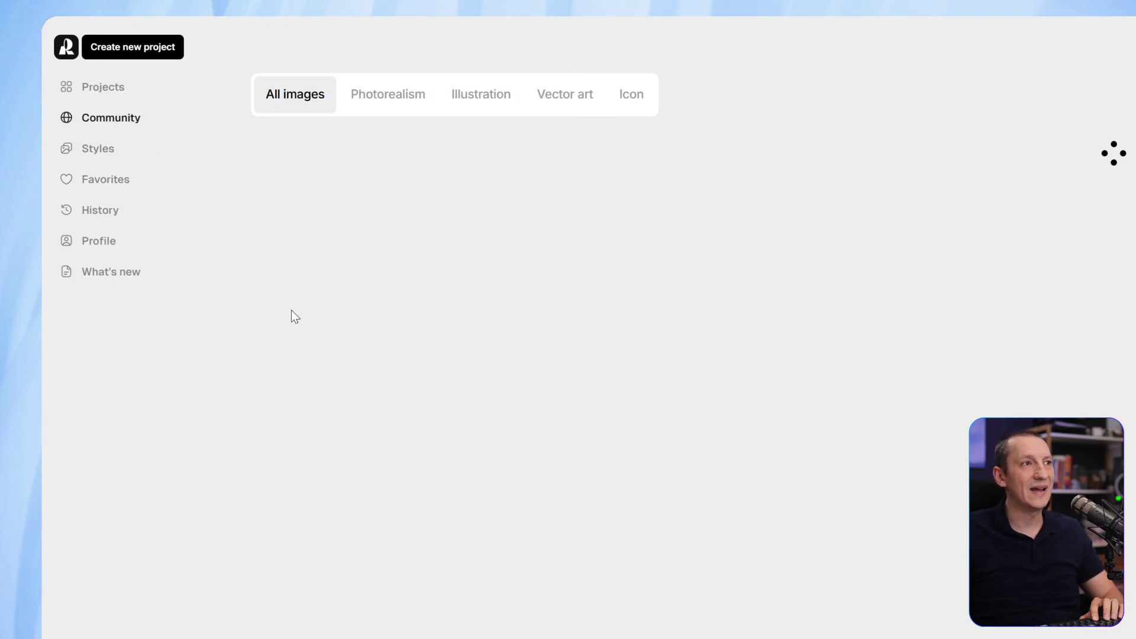
pyautogui.scroll(-20, 836, 355)
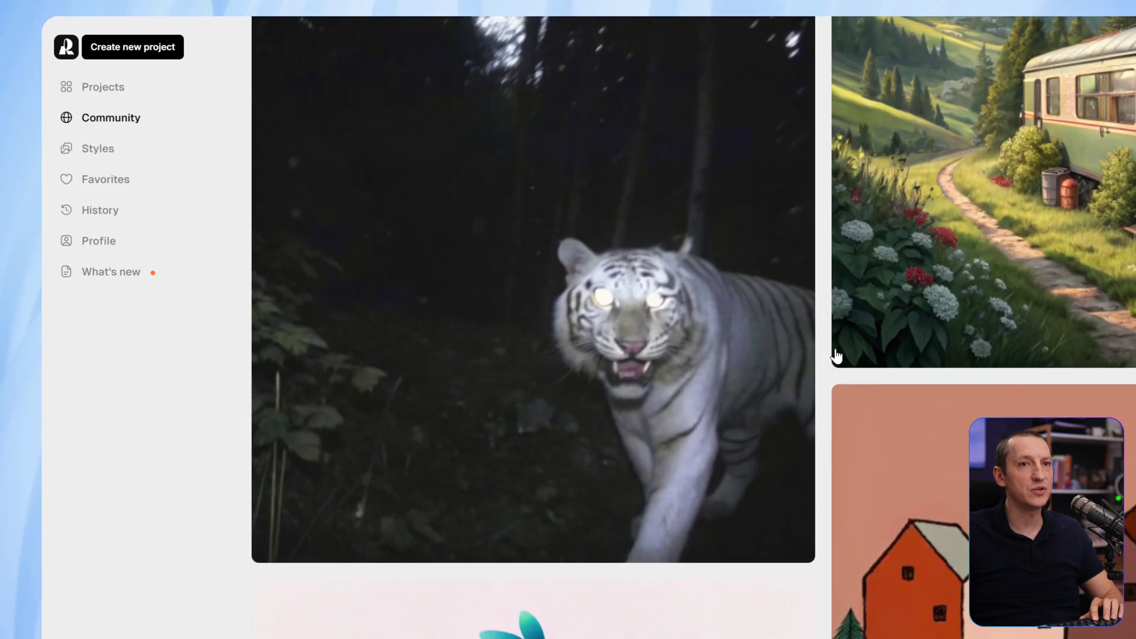
pyautogui.scroll(20, 837, 355)
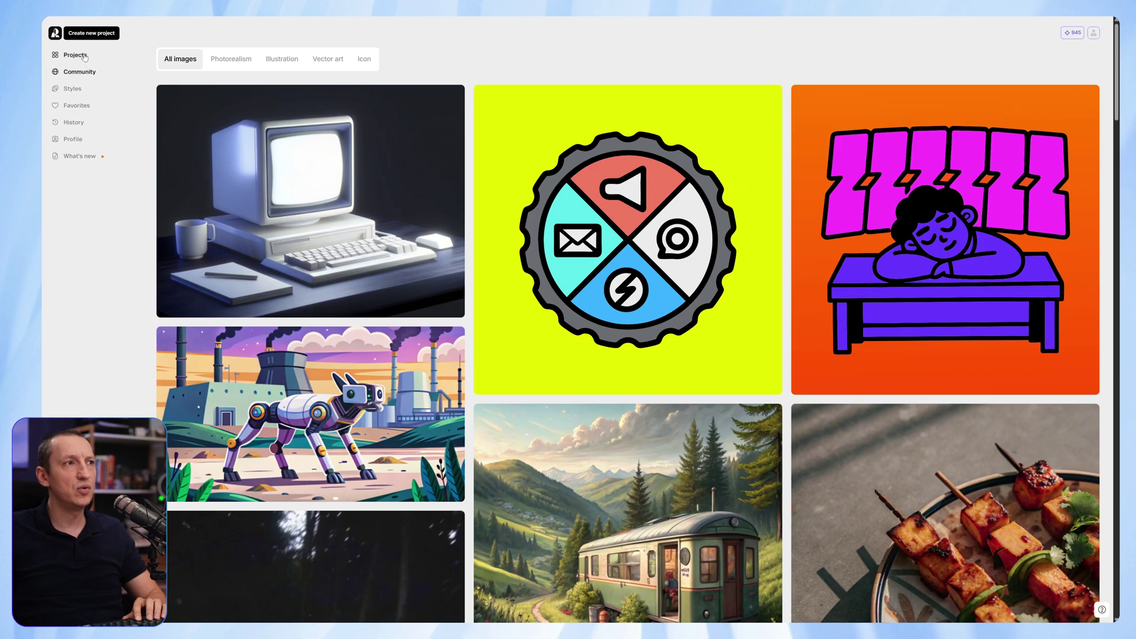
pyautogui.click(103, 87)
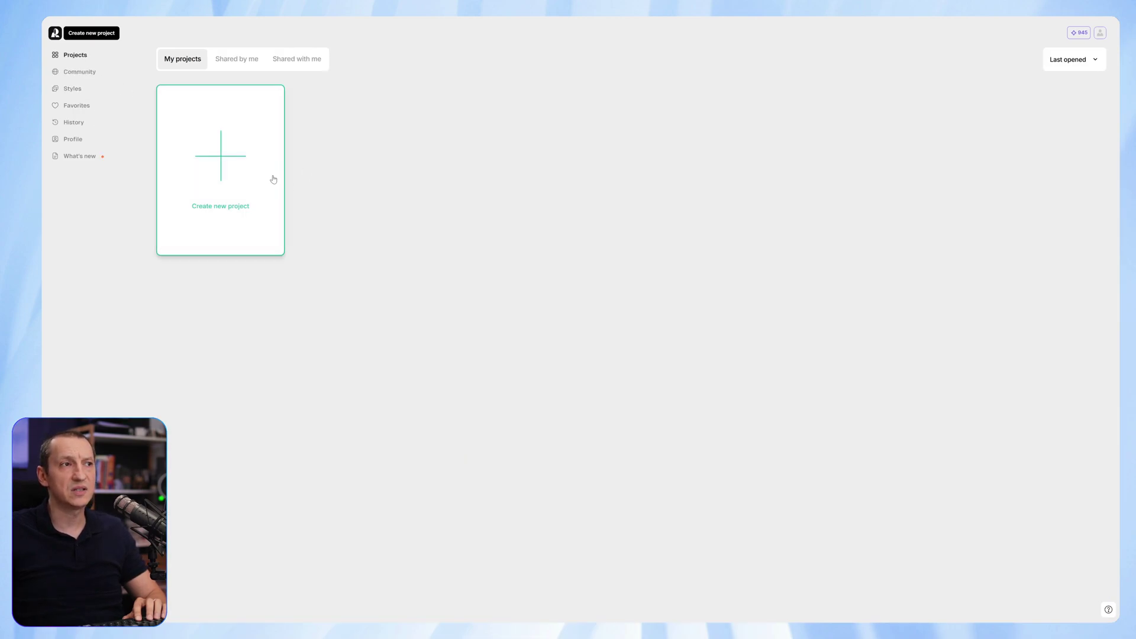
# - In a new project, generate an image from the prompt "a racoon with big guns and rockets" and compare both variants
pyautogui.click(232, 160)
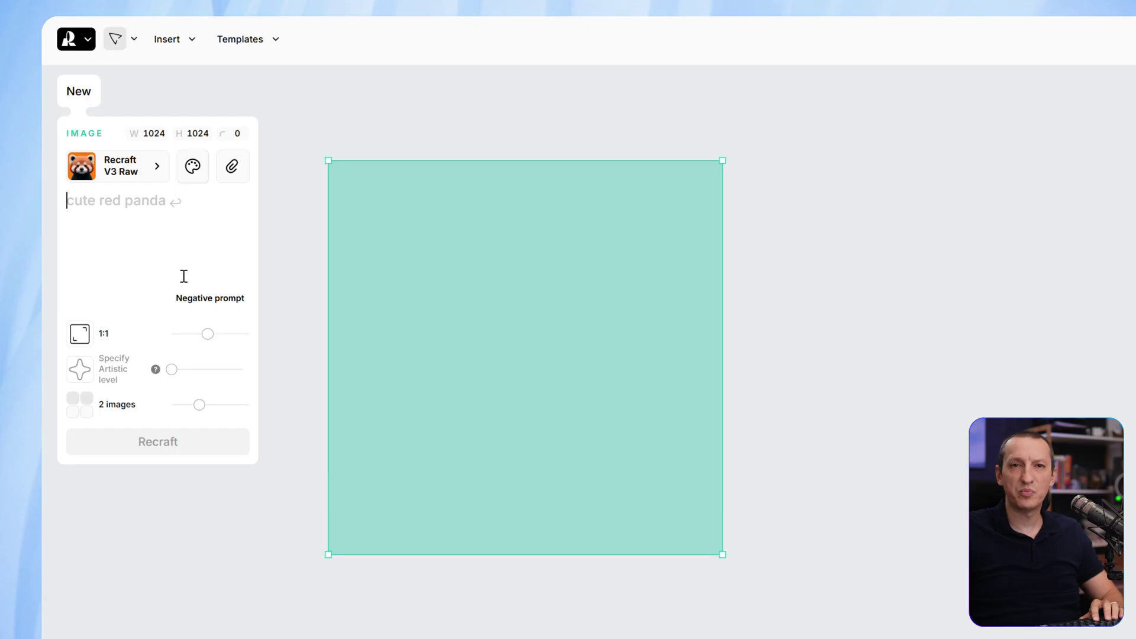
pyautogui.write('a racoon with')
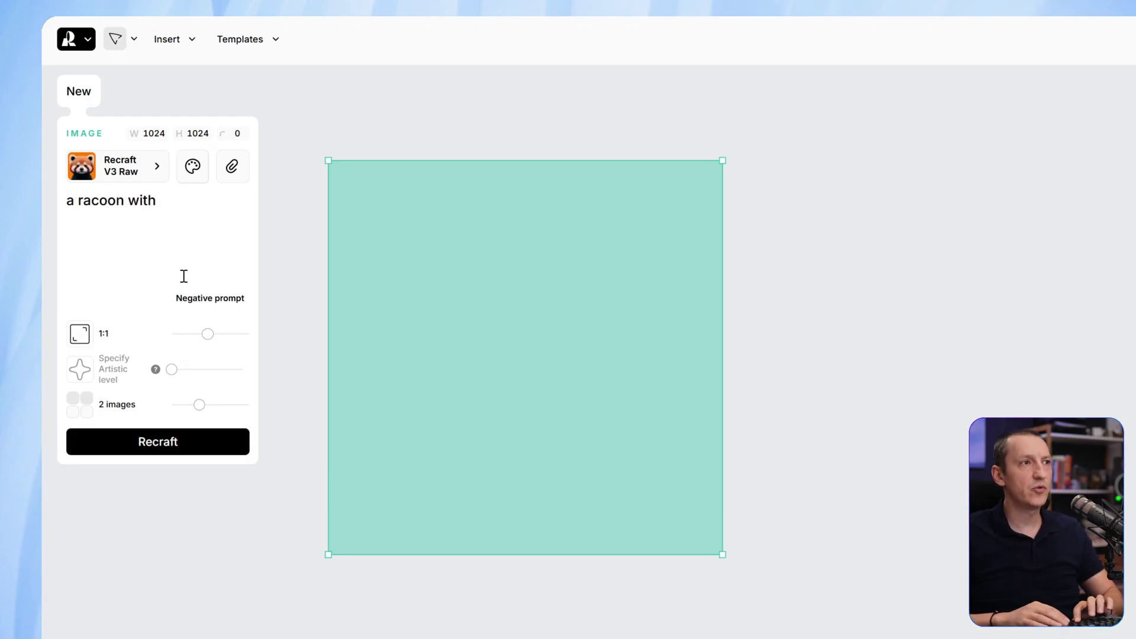
pyautogui.write(' big guns ')
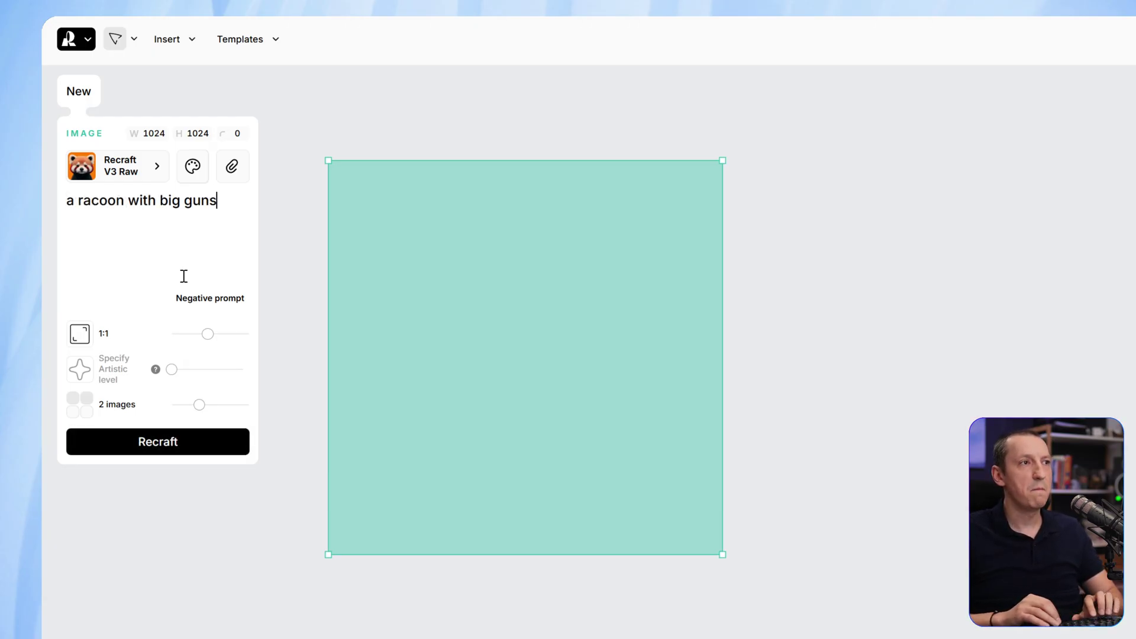
pyautogui.write('and rockets')
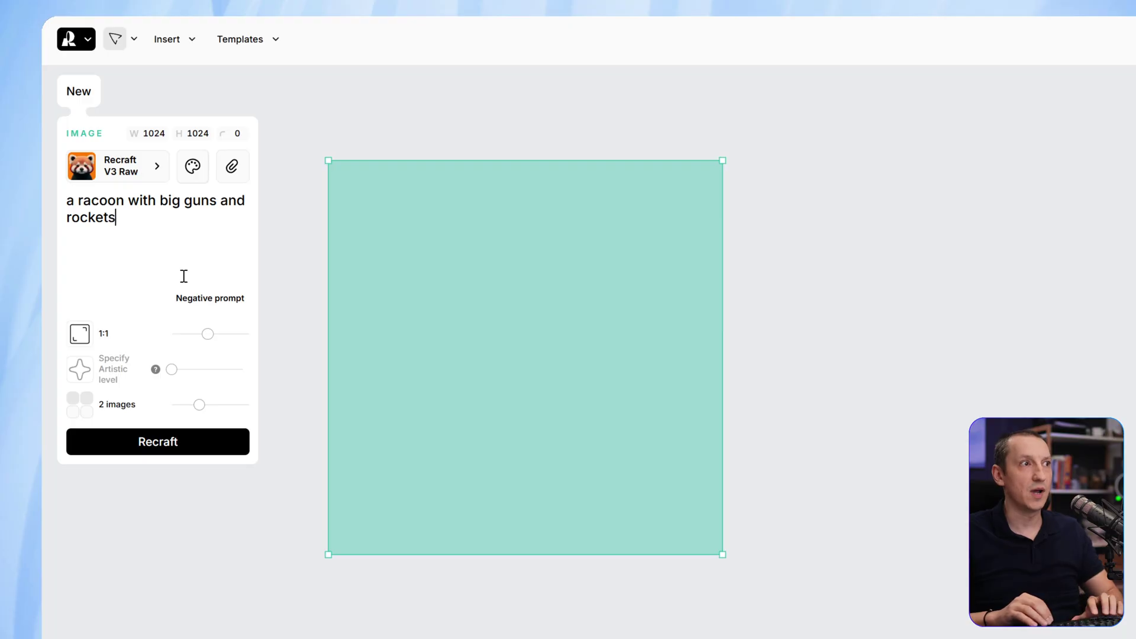
pyautogui.click(181, 448)
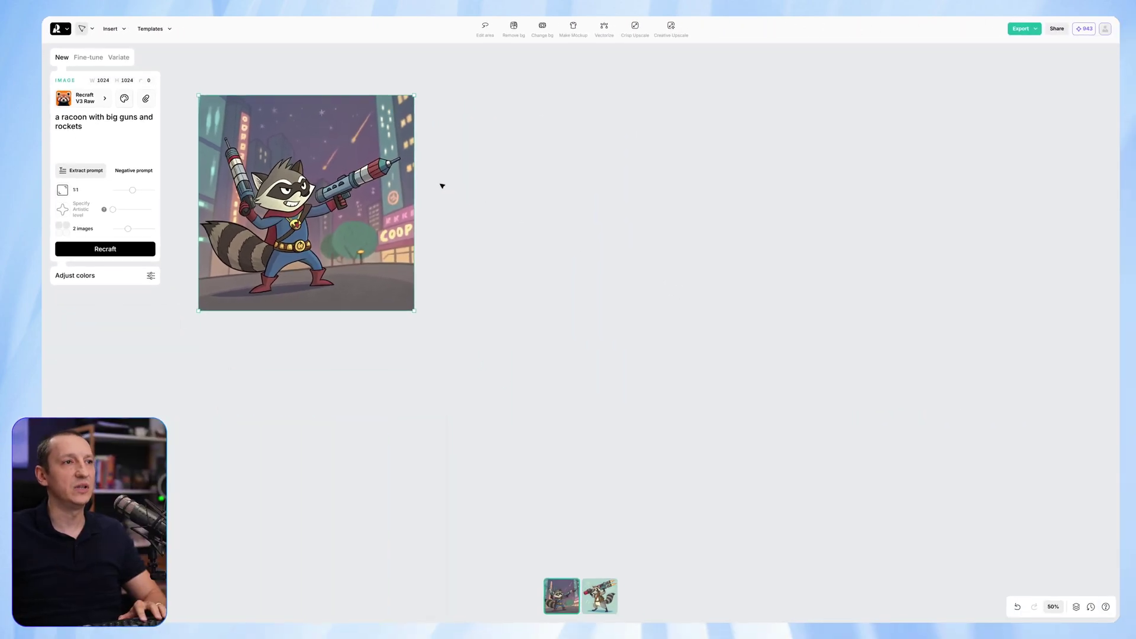
pyautogui.click(607, 594)
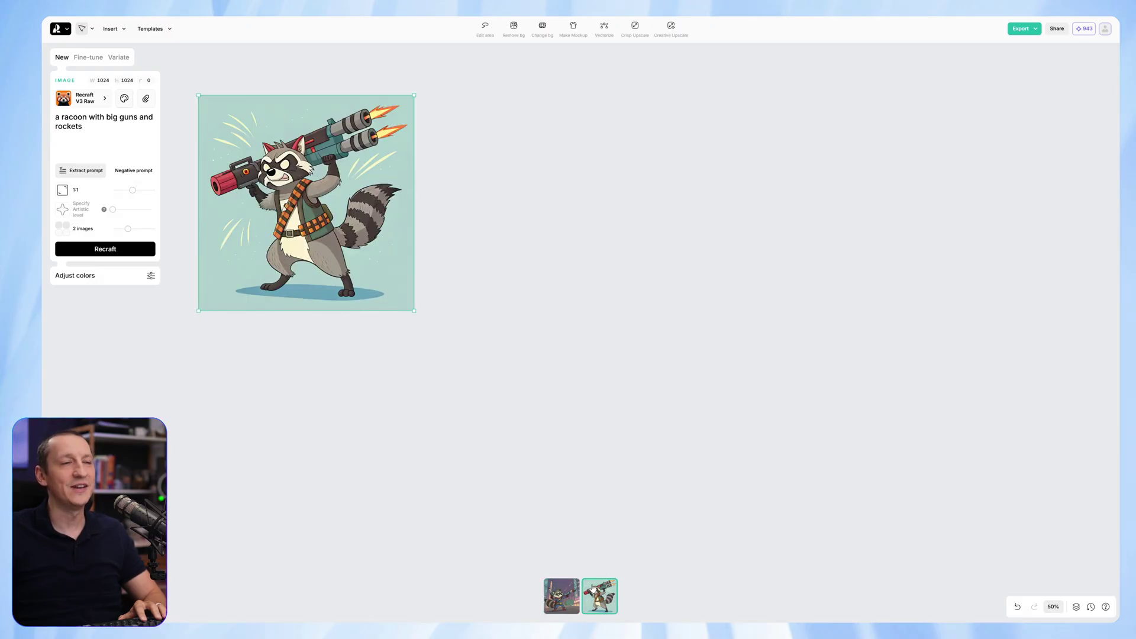
pyautogui.press('Left')
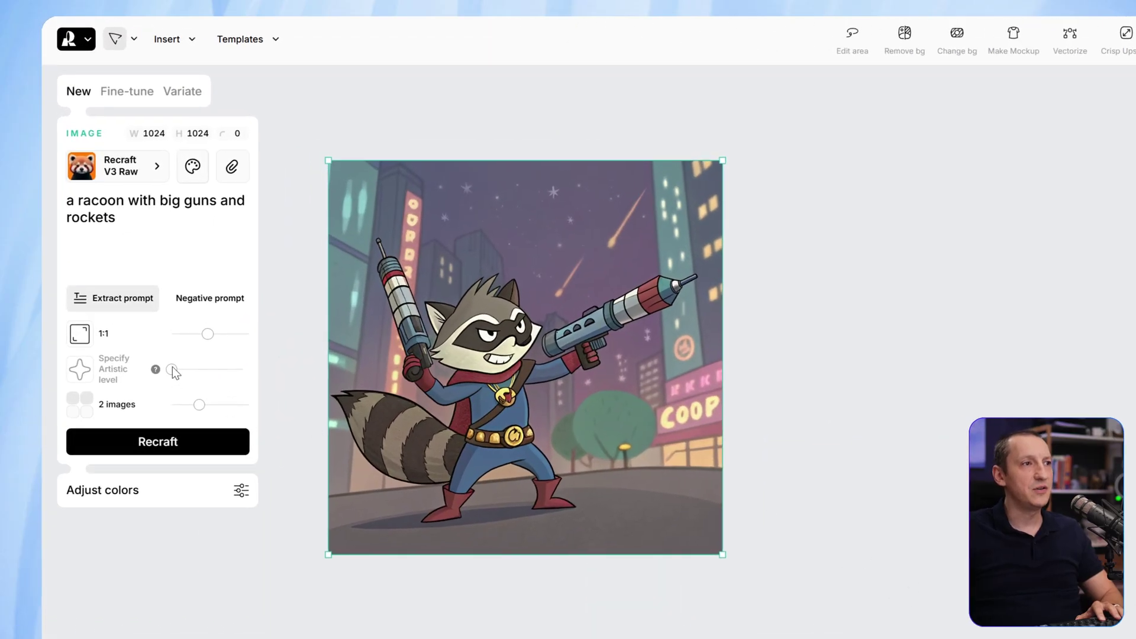
# - Set the artistic level to Eccentric and regenerate the racoon image
pyautogui.moveTo(176, 370); pyautogui.dragTo(204, 370)
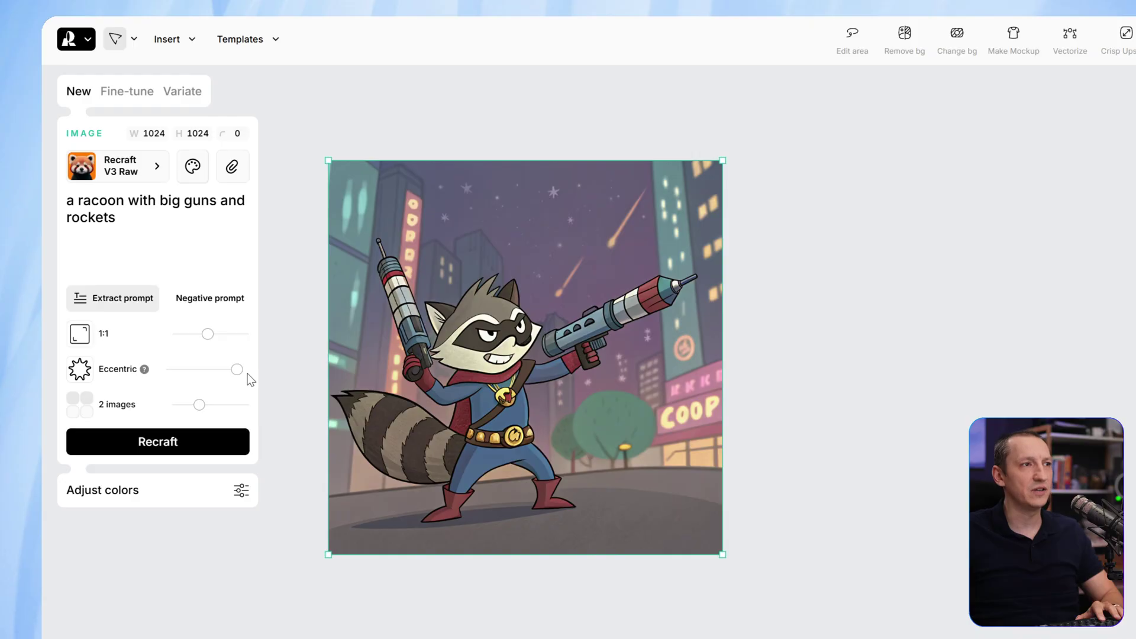
pyautogui.click(172, 451)
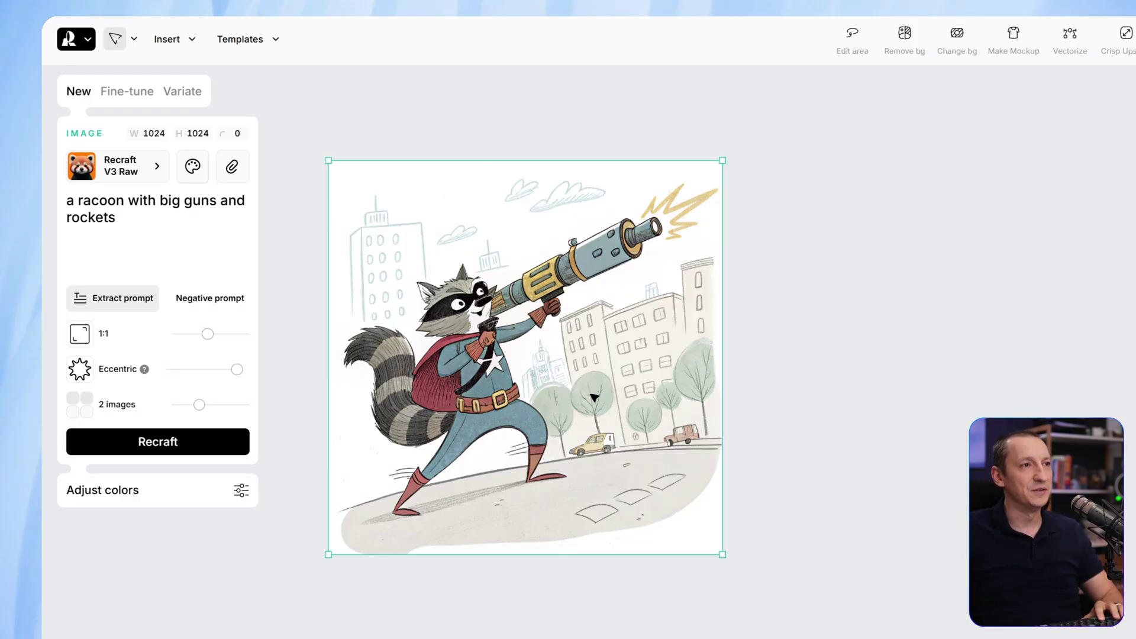
# - Apply the Enterprise photorealism style to the racoon image, regenerate it and switch to the second variant
pyautogui.click(145, 173)
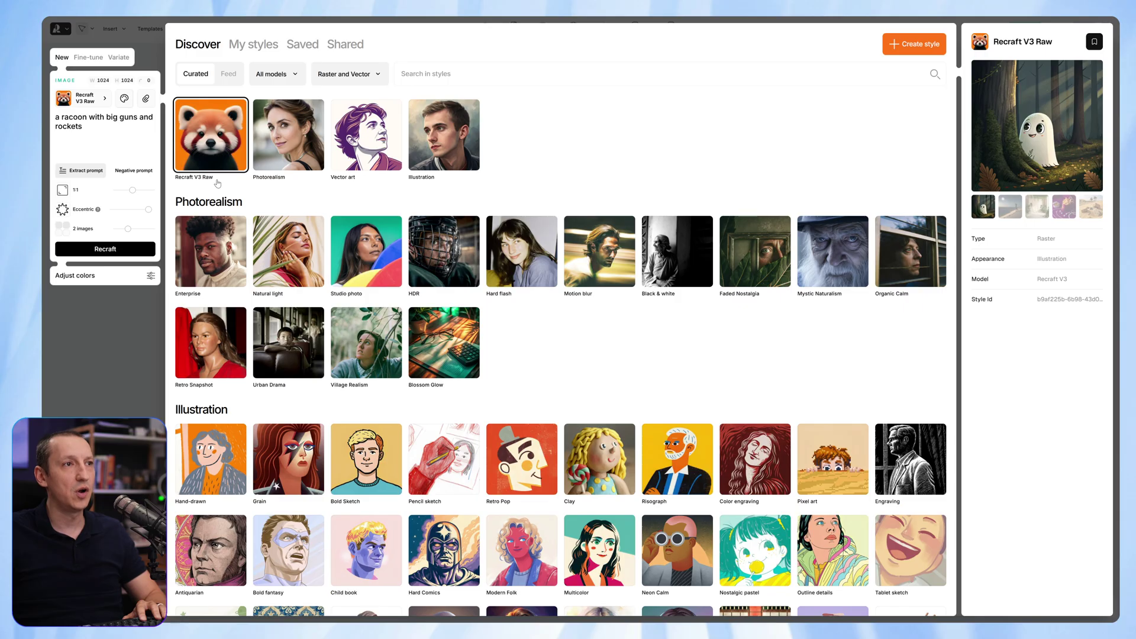
pyautogui.moveTo(297, 135)
pyautogui.moveTo(435, 141)
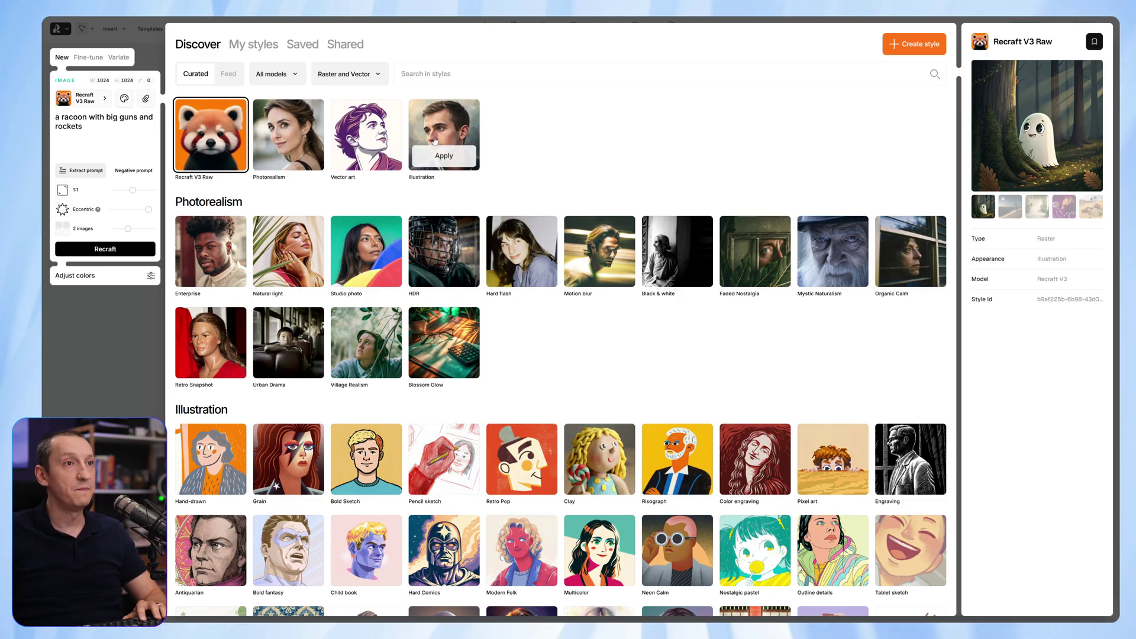
pyautogui.moveTo(226, 253)
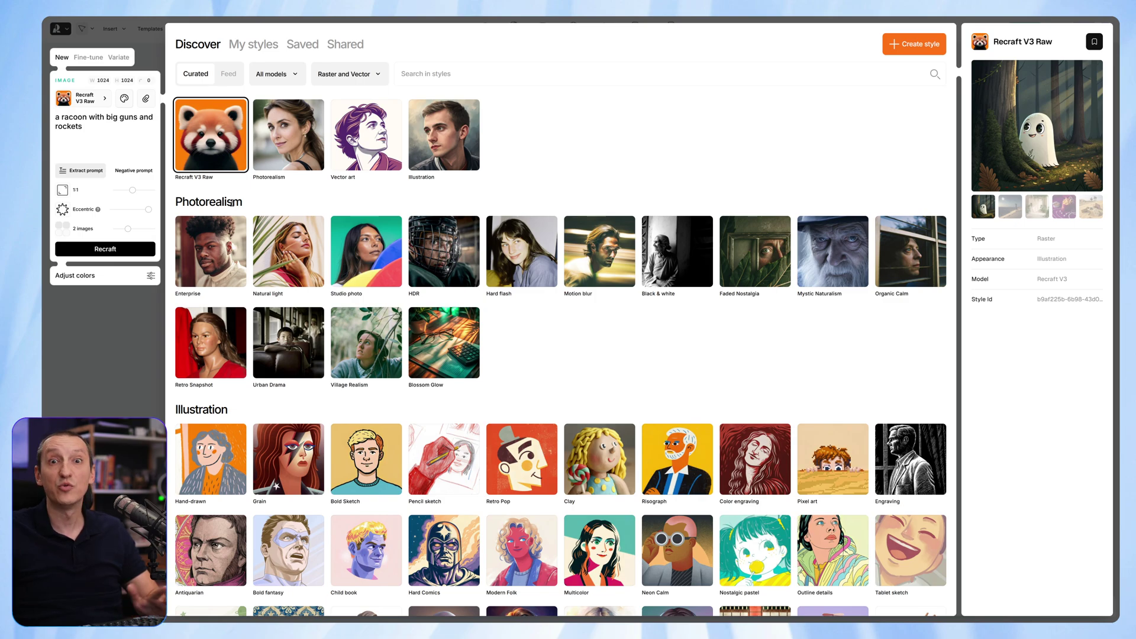
pyautogui.click(211, 273)
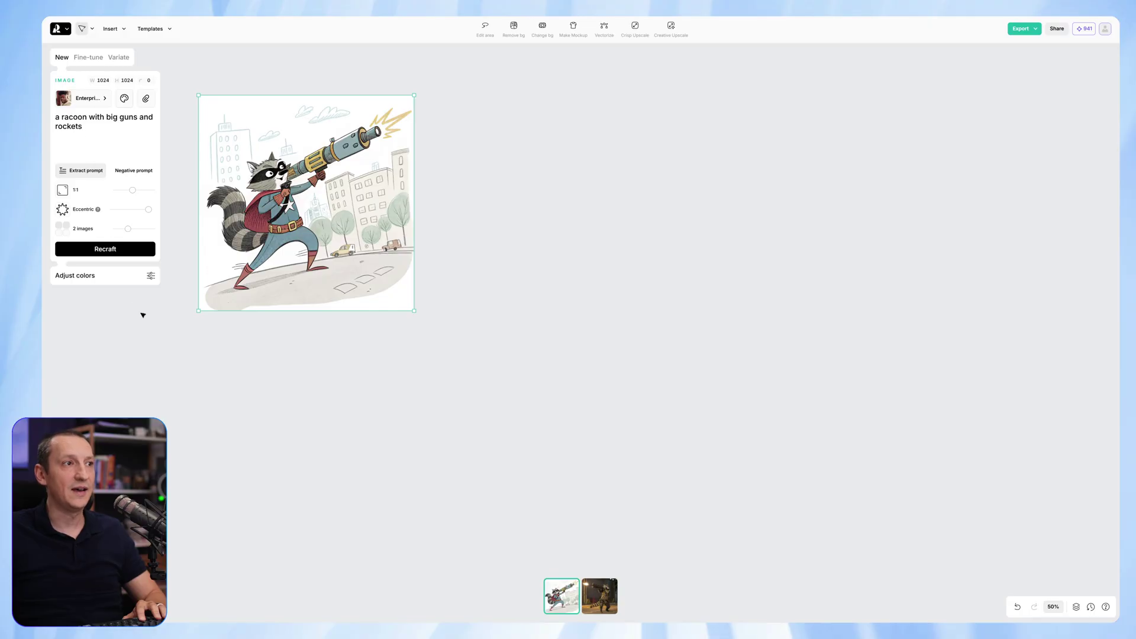
pyautogui.click(116, 256)
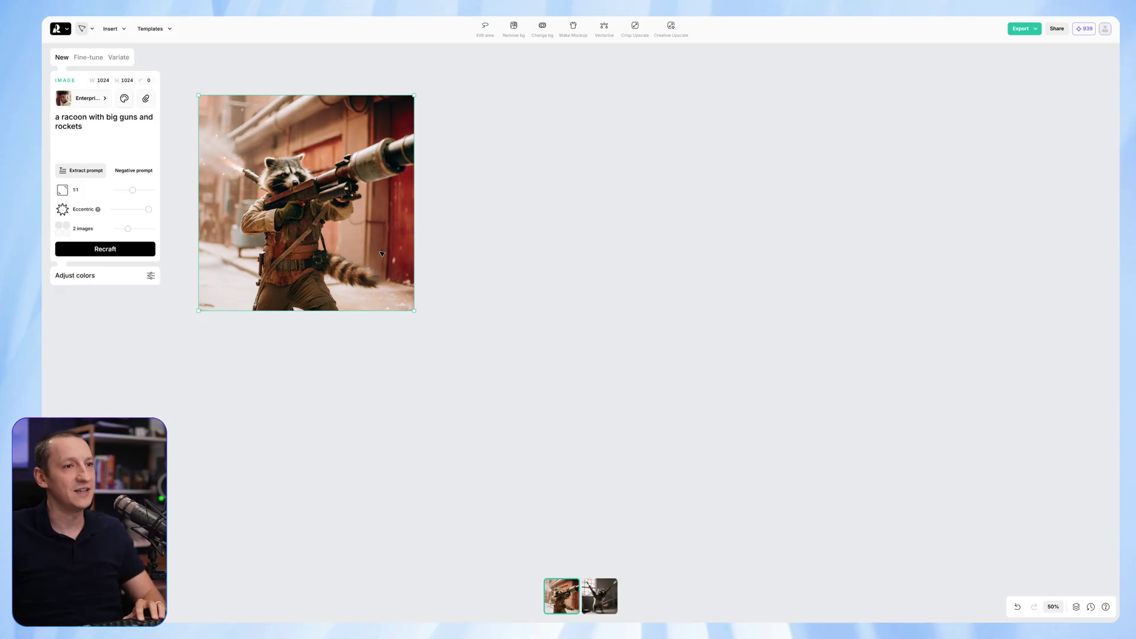
pyautogui.click(591, 602)
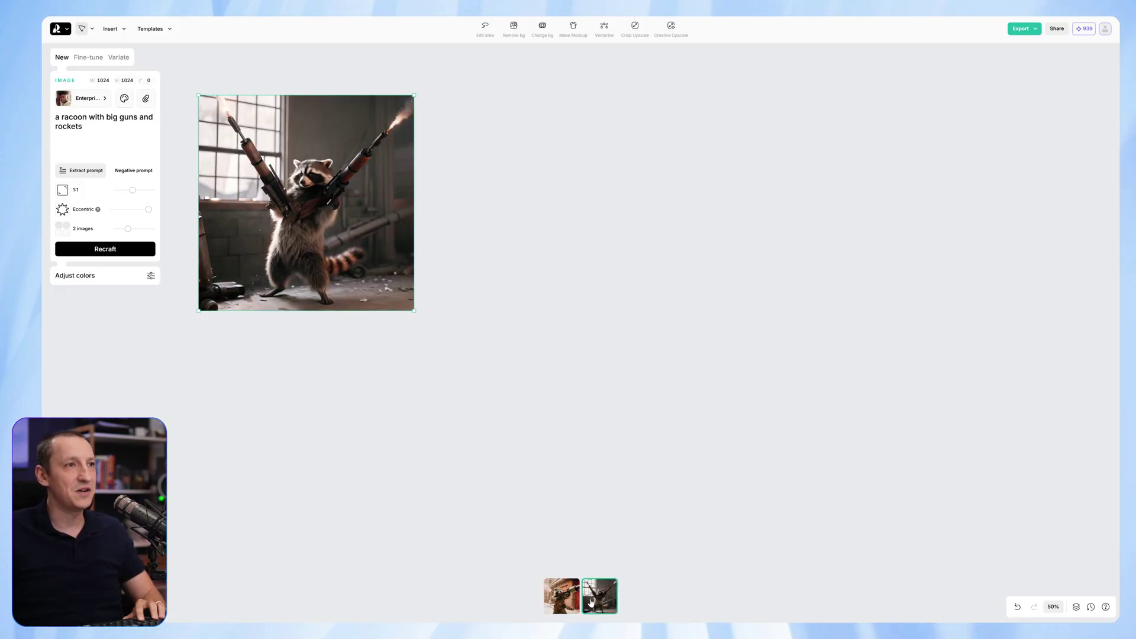
pyautogui.click(544, 376)
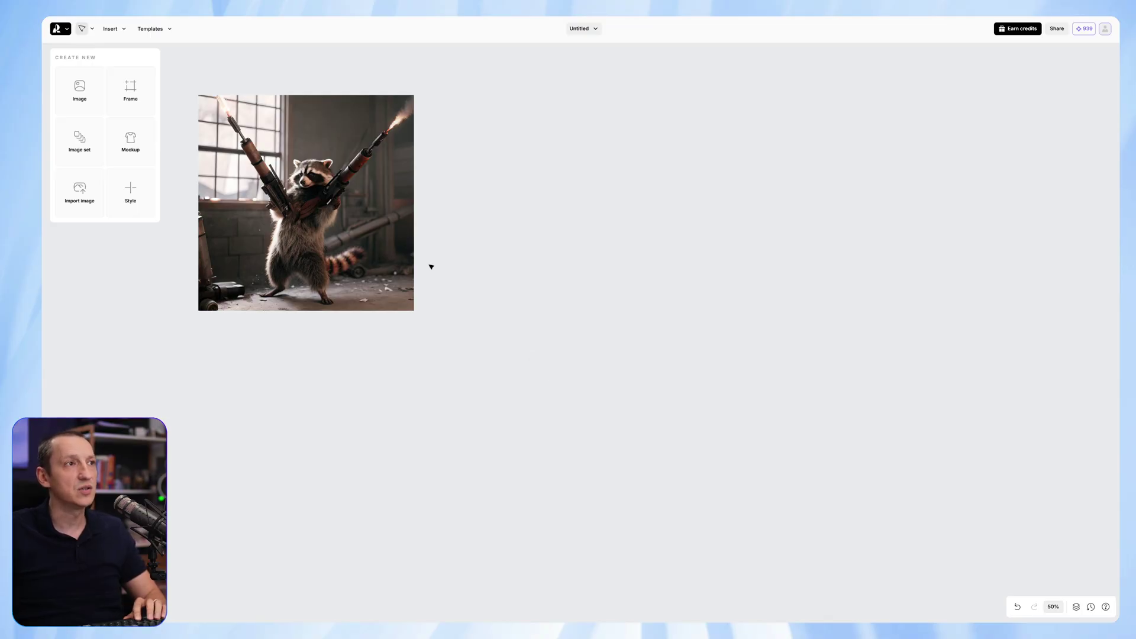
# - Add a new image frame beside the racoon picture and apply the Color blobs vector art style to it
pyautogui.press('i')
pyautogui.moveTo(561, 322); pyautogui.dragTo(532, 187)
pyautogui.click(83, 98)
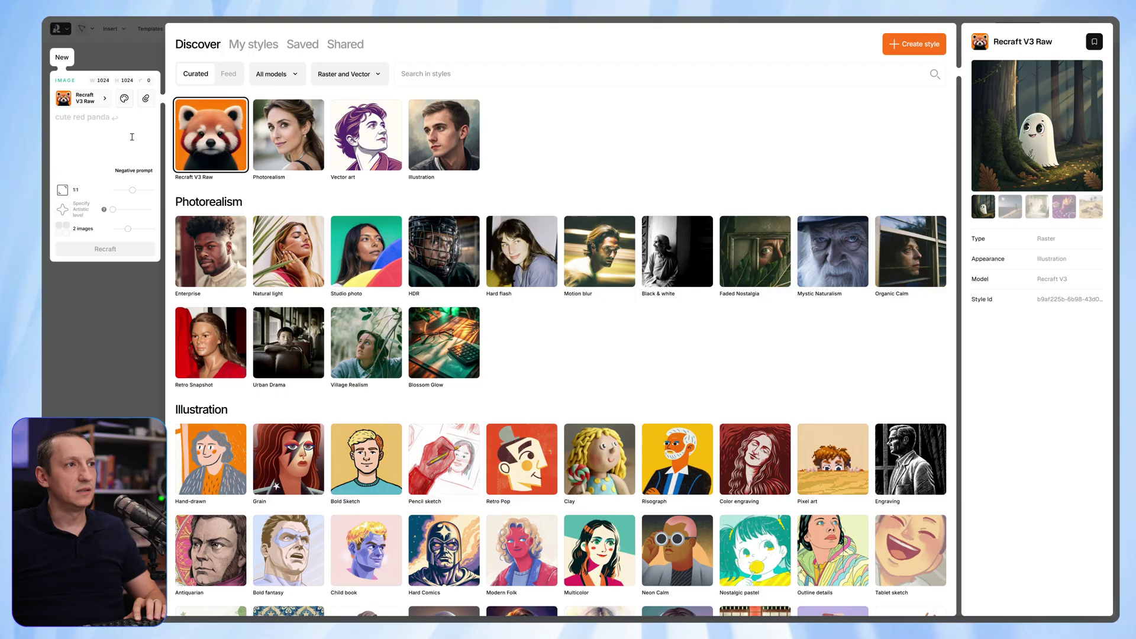
pyautogui.scroll(-4, 355, 284)
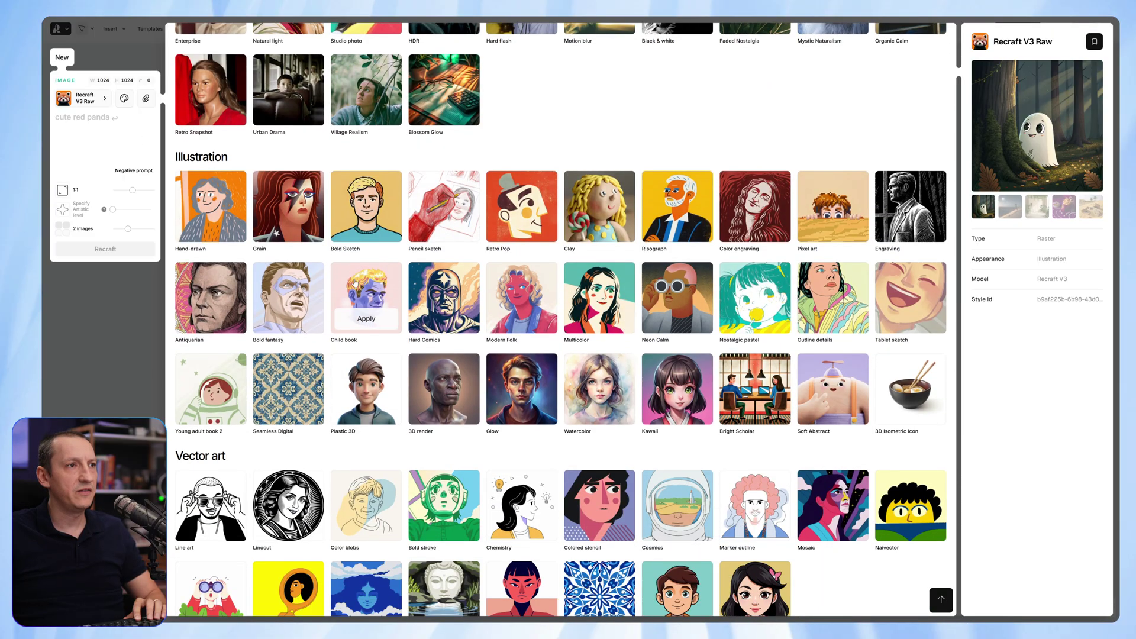
pyautogui.scroll(-5, 335, 296)
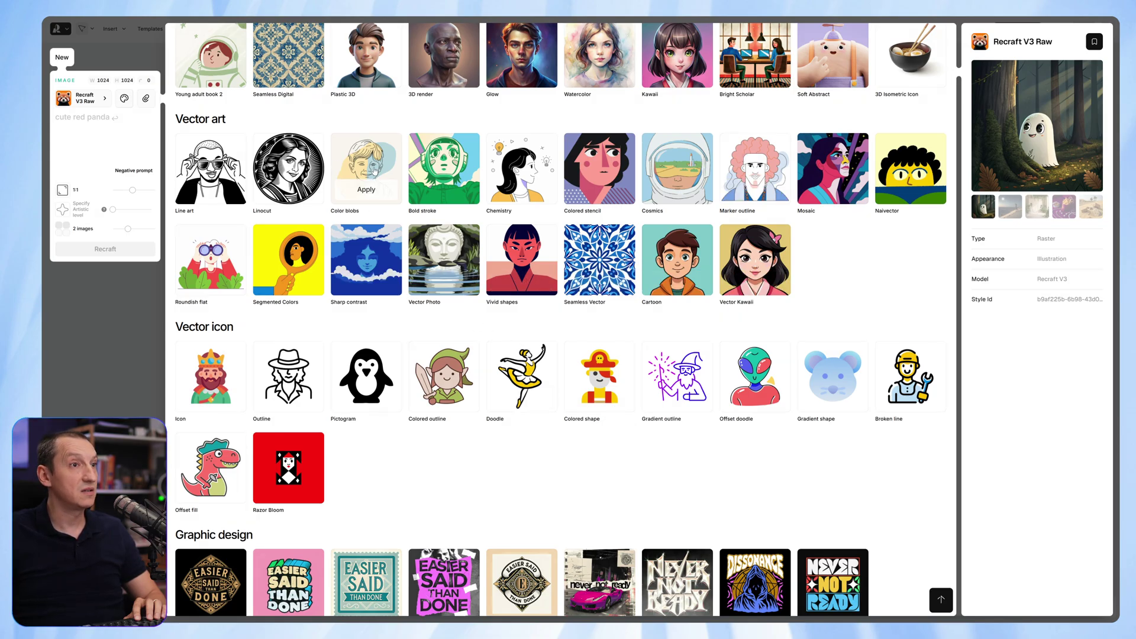
pyautogui.click(367, 189)
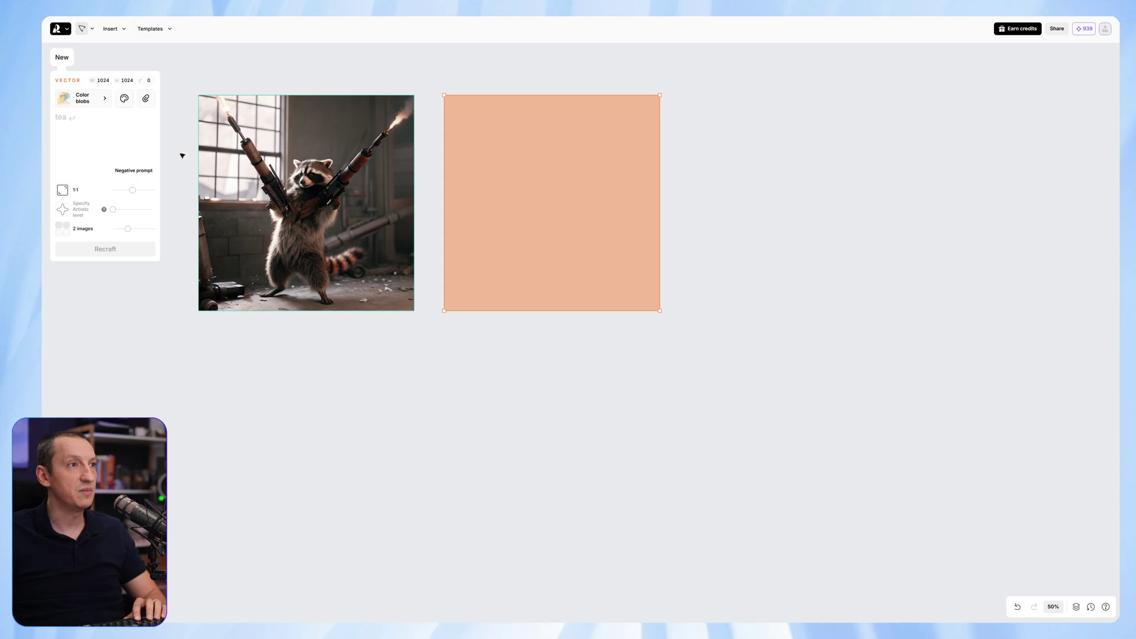
# - Generate the vector image from the prompt "thor and captain marvel having a picnic"
pyautogui.click(68, 128)
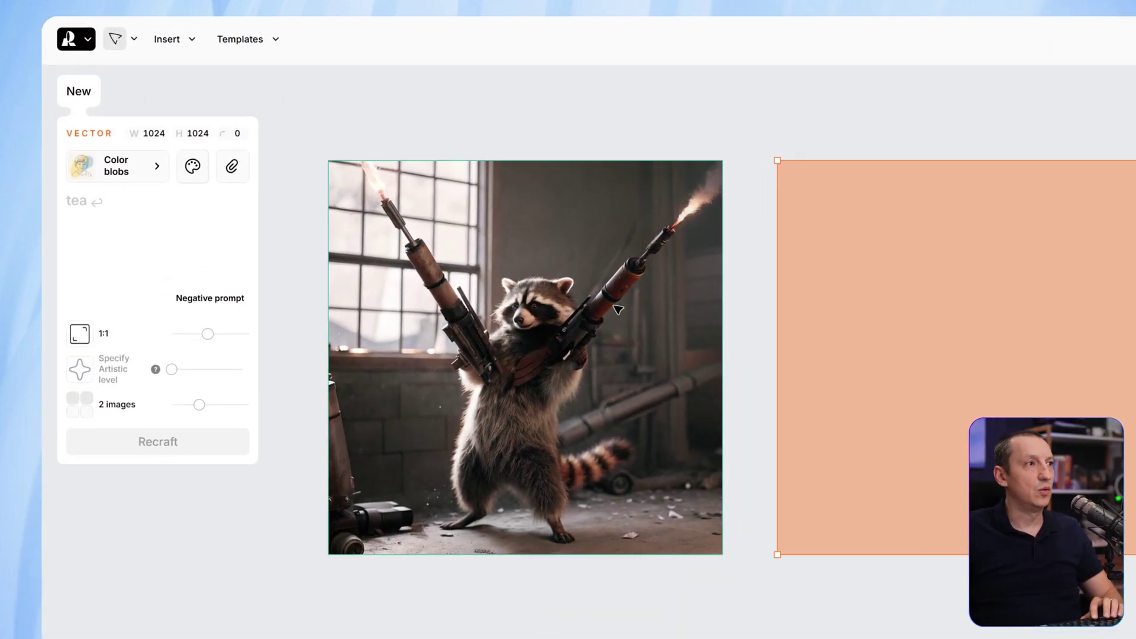
pyautogui.hscroll(3, 617, 309)
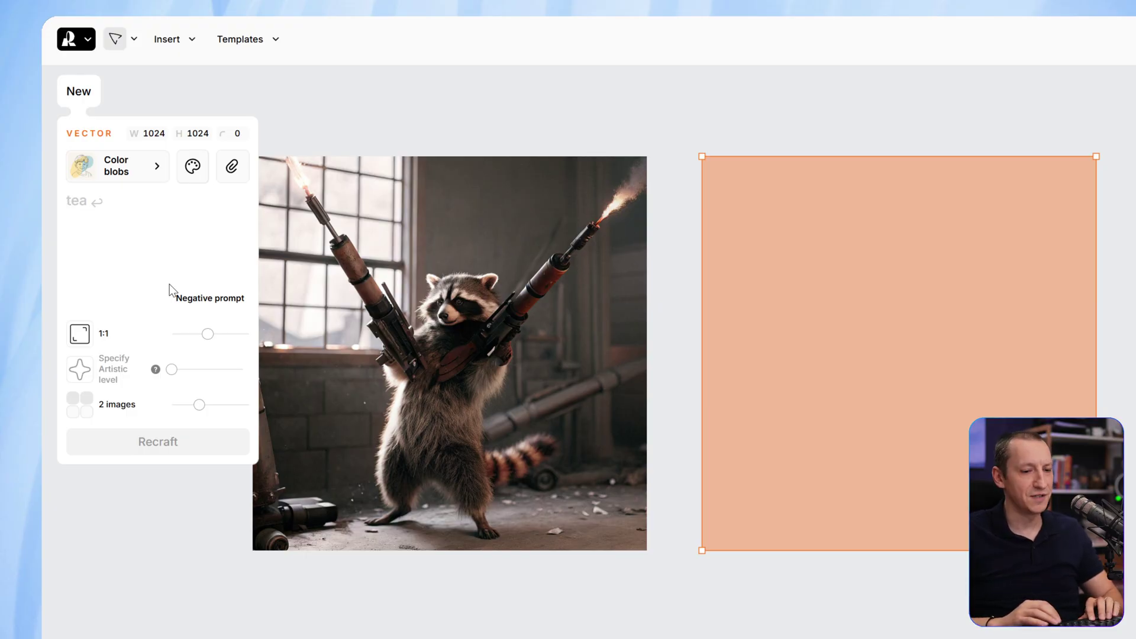
pyautogui.write('thor a')
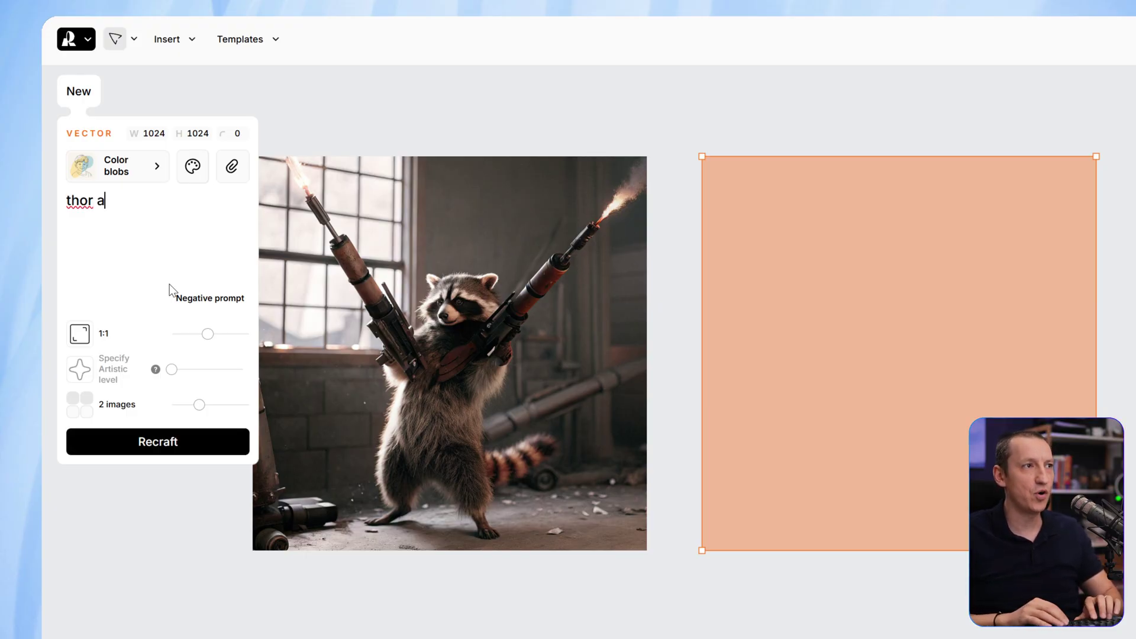
pyautogui.write('nd captain')
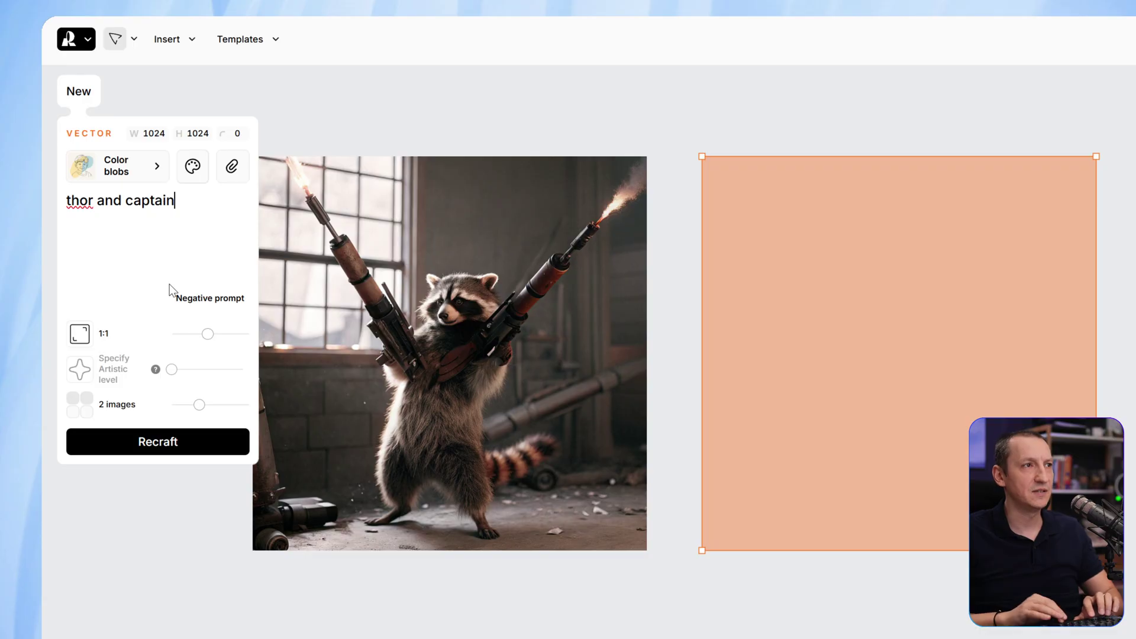
pyautogui.write(' marvel havign a')
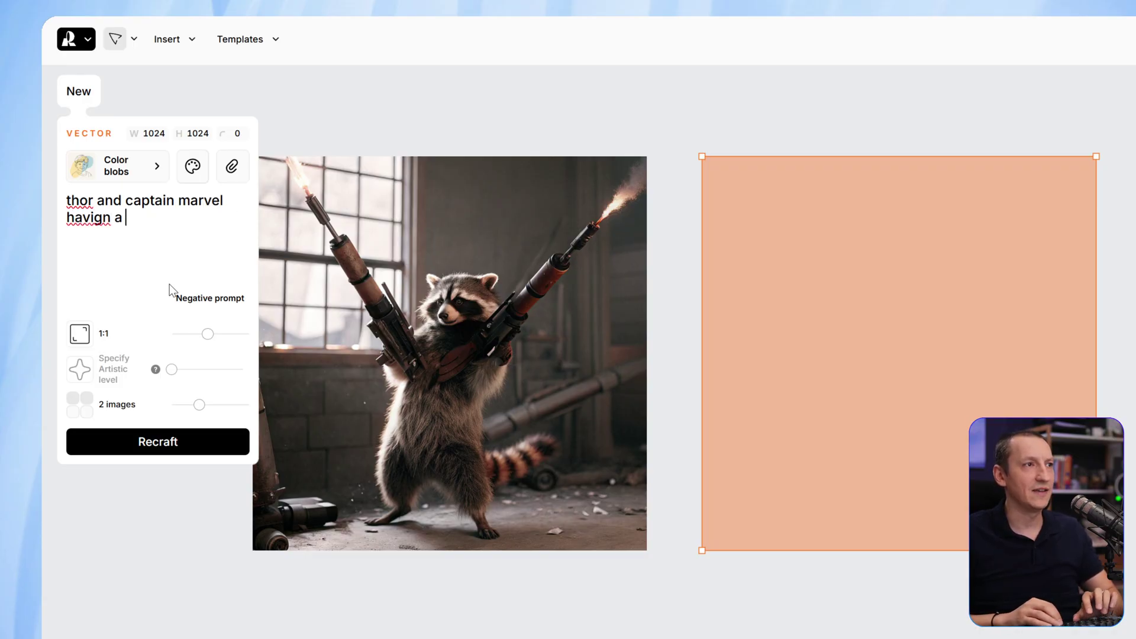
pyautogui.press('BackSpace')
pyautogui.press('BackSpace')
pyautogui.press('BackSpace')
pyautogui.press('BackSpace')
pyautogui.write('ng a picnic')
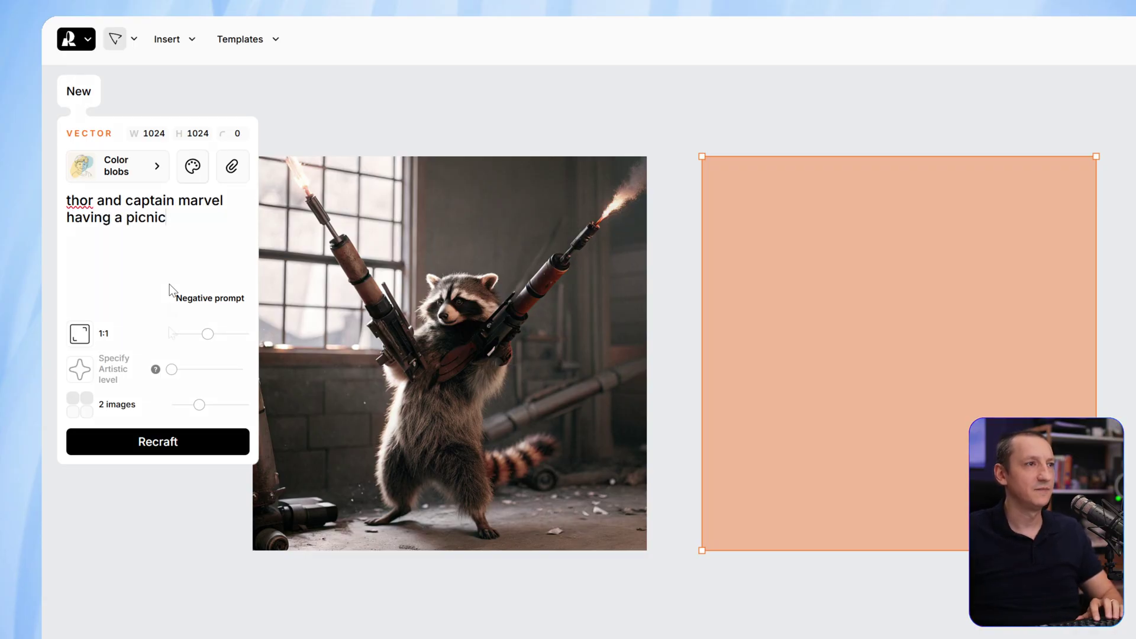
pyautogui.click(178, 449)
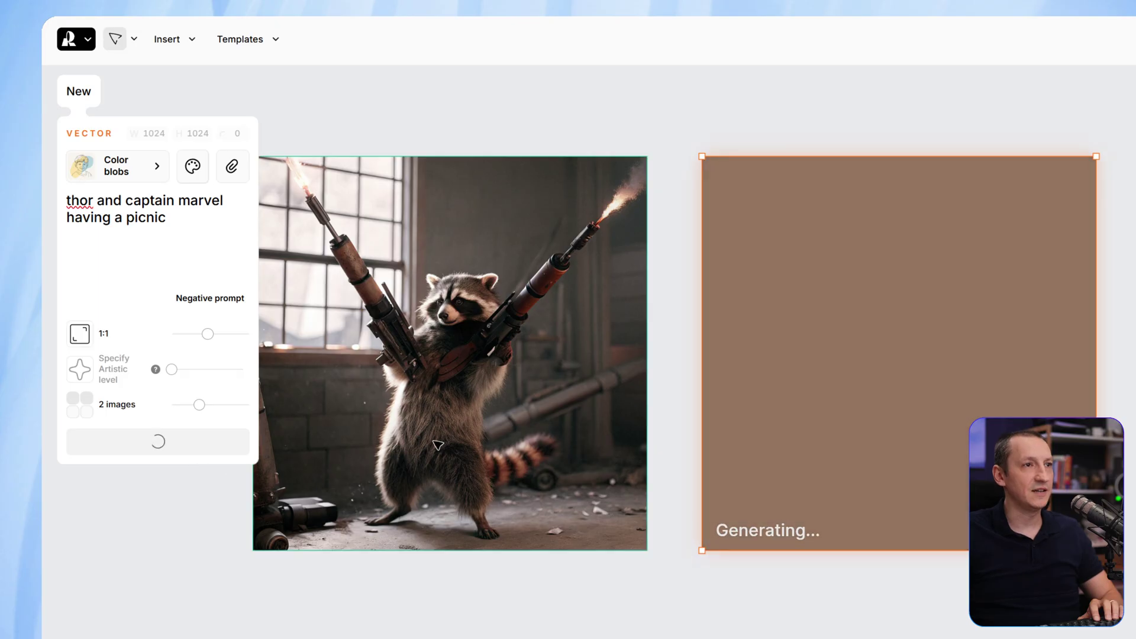
pyautogui.moveTo(905, 403); pyautogui.dragTo(710, 391)
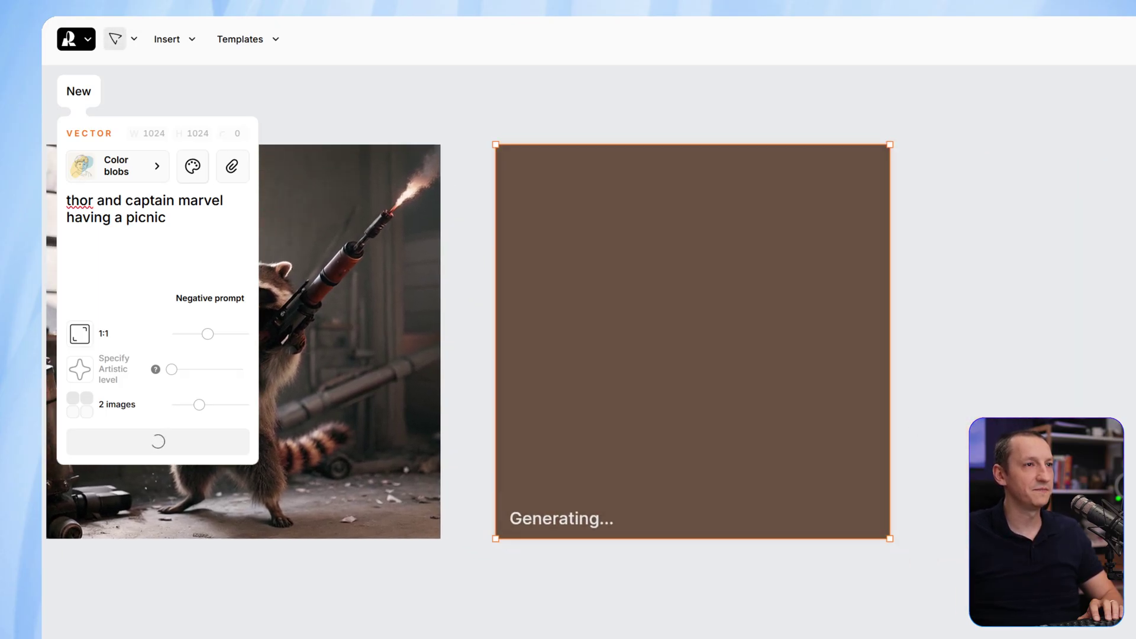
pyautogui.scroll(5, 625, 374)
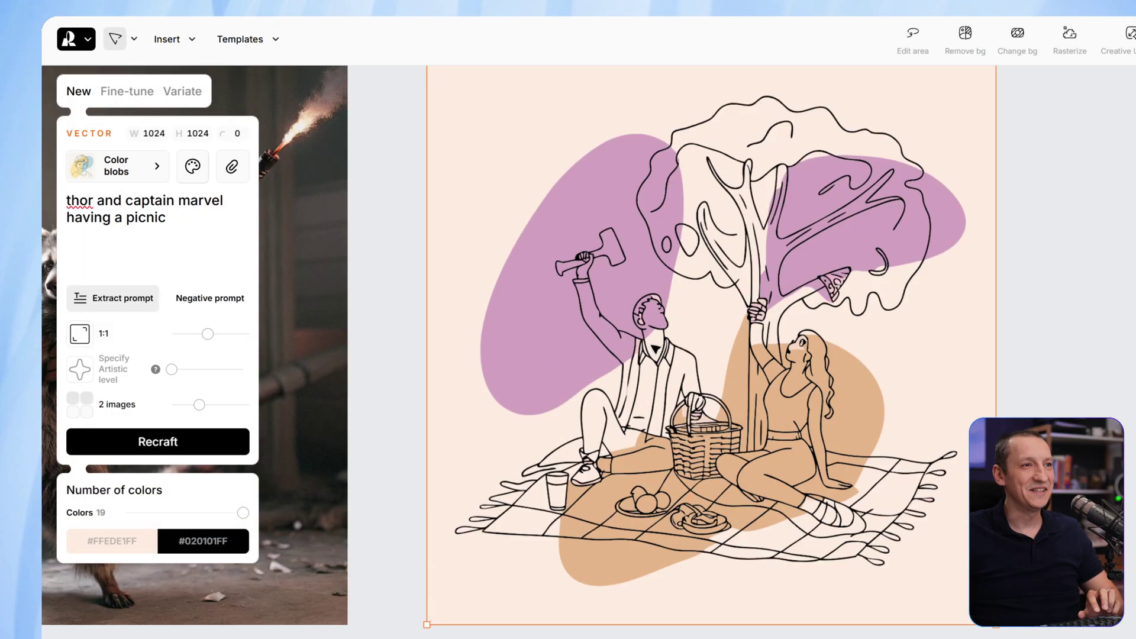
# - Recolor the light purple blobs of the picnic illustration to magenta in its vector colors
pyautogui.moveTo(831, 391); pyautogui.dragTo(845, 483)
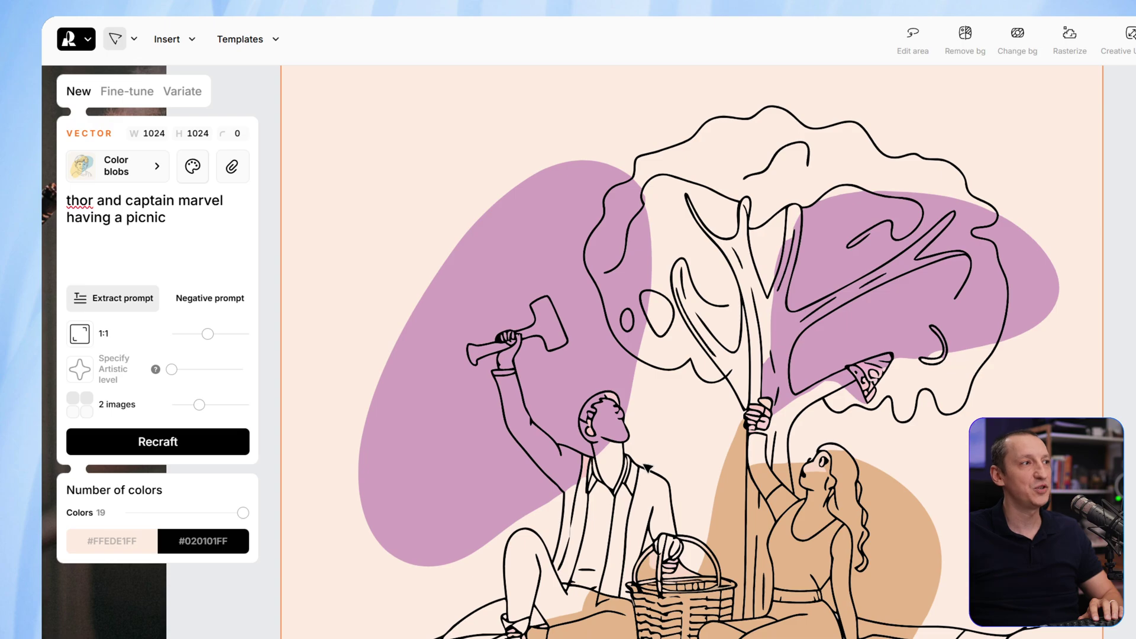
pyautogui.scroll(-3, 685, 446)
pyautogui.scroll(3, 690, 446)
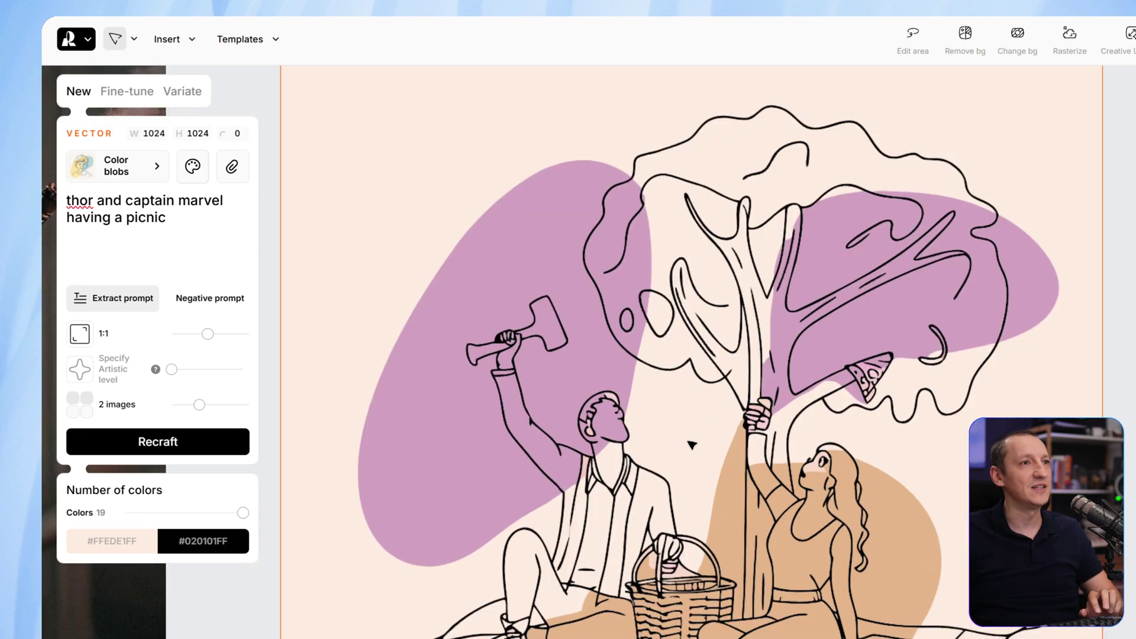
pyautogui.scroll(2, 754, 421)
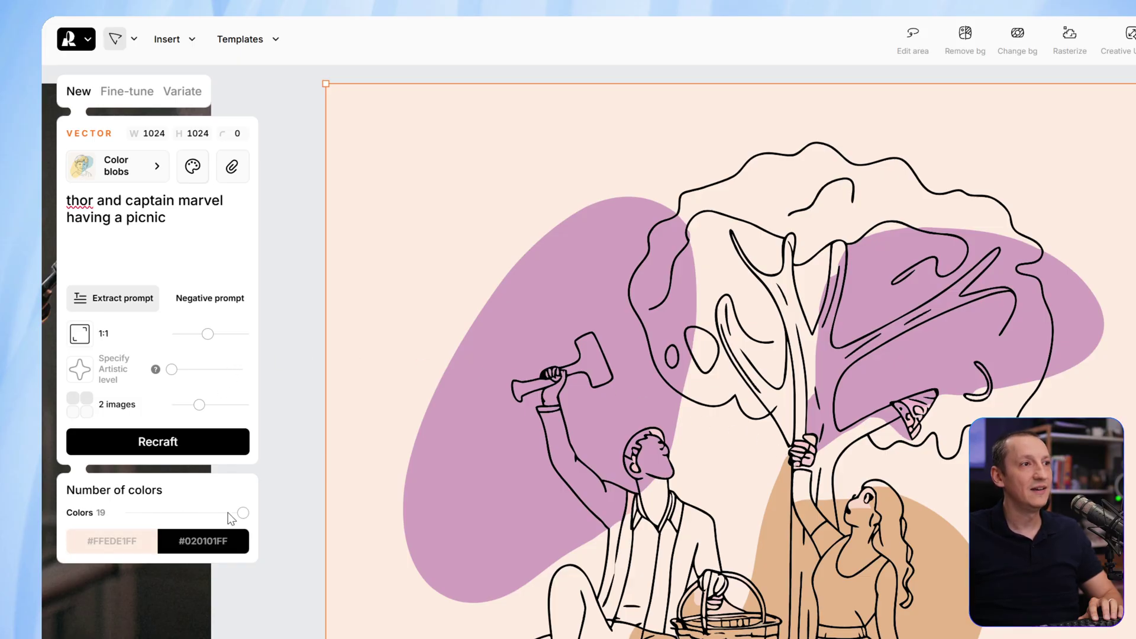
pyautogui.click(113, 541)
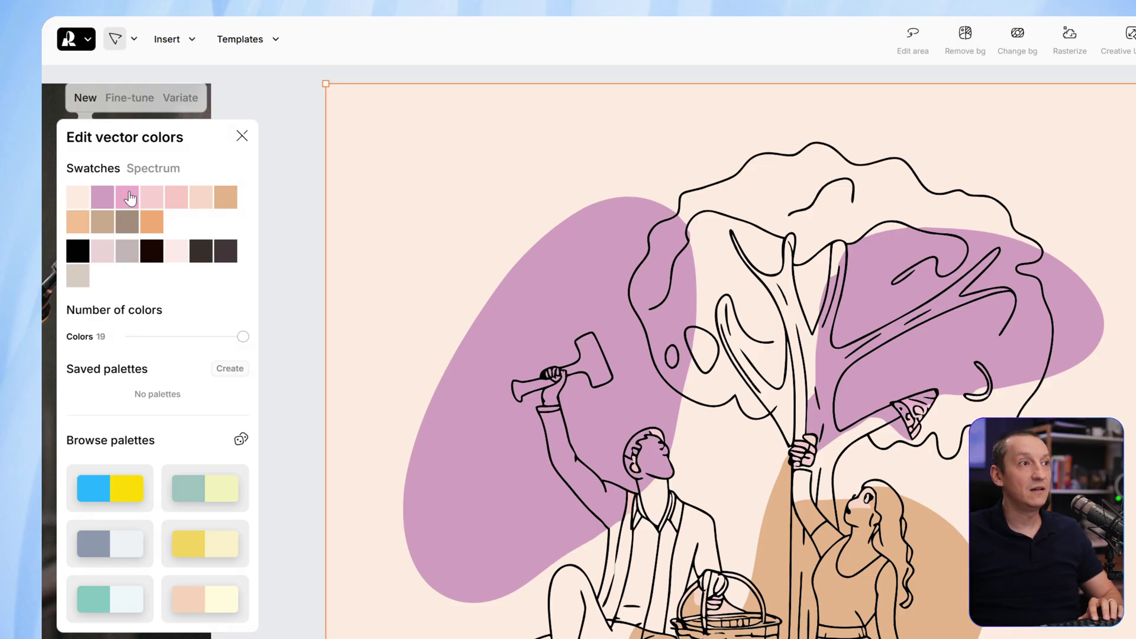
pyautogui.click(130, 199)
pyautogui.moveTo(203, 217); pyautogui.dragTo(247, 223)
pyautogui.click(103, 197)
pyautogui.click(241, 138)
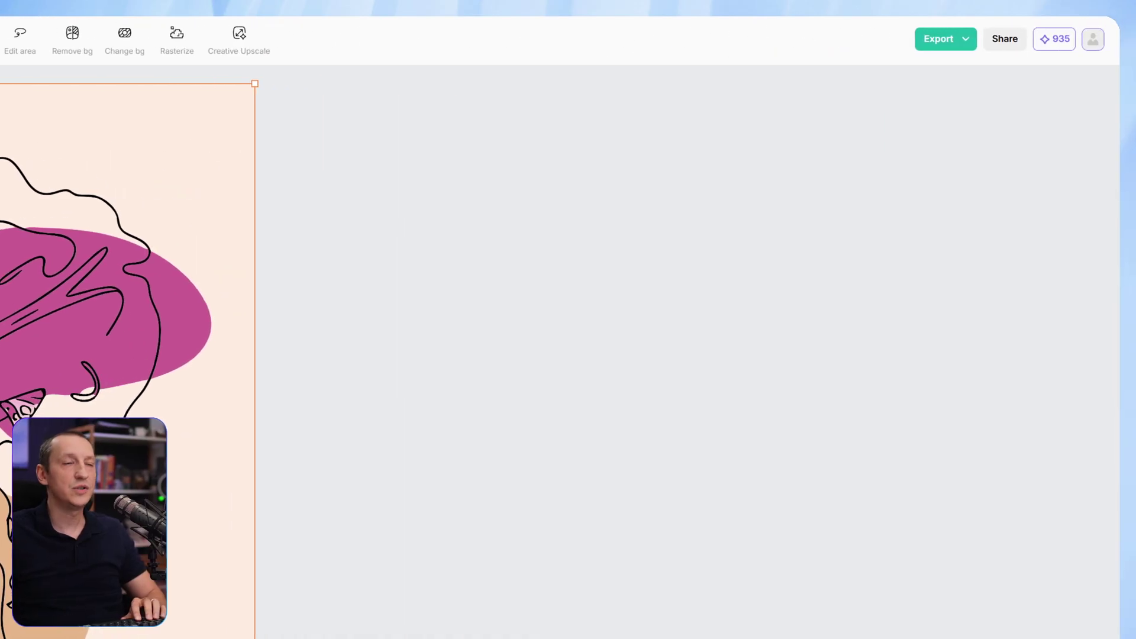
# - Review the export file formats offered for the picnic illustration, then leave the export options without exporting
pyautogui.click(964, 40)
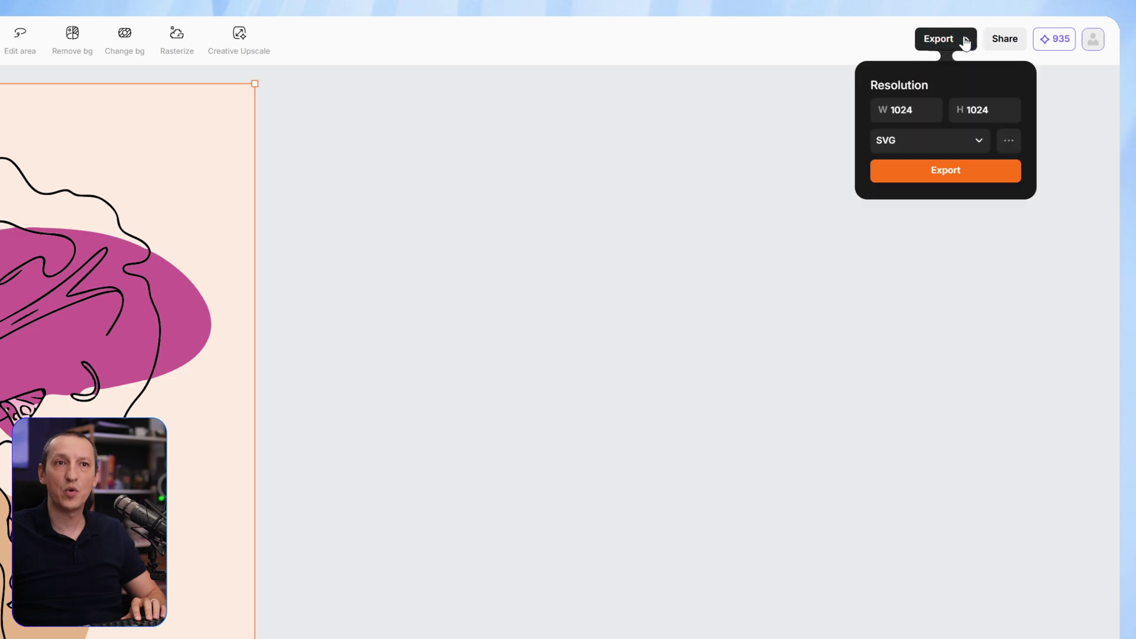
pyautogui.click(921, 145)
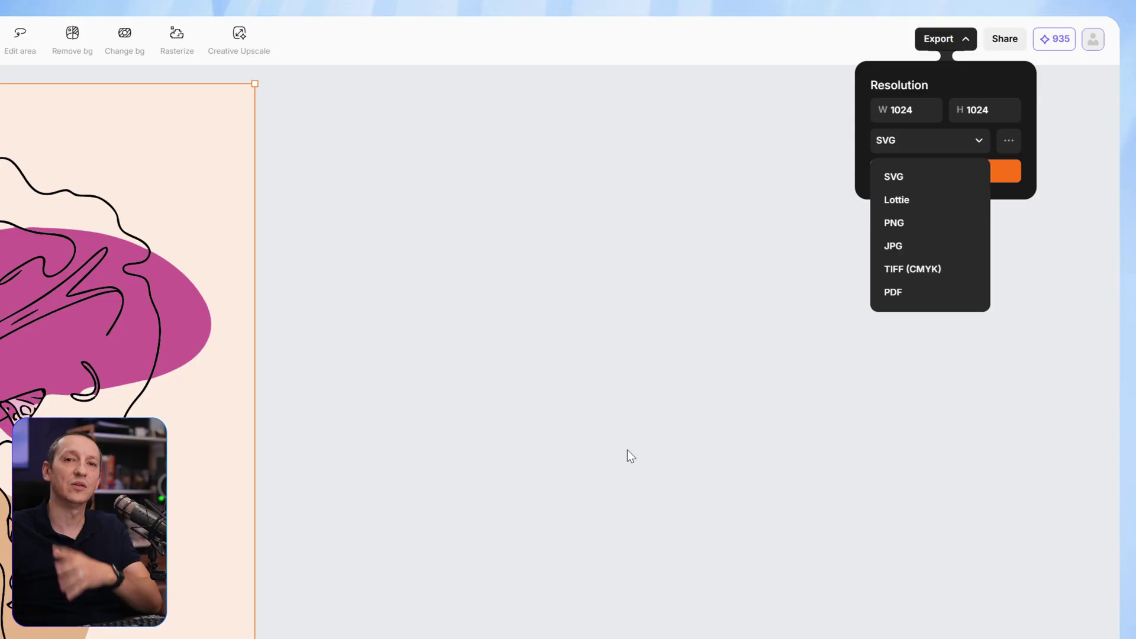
pyautogui.click(972, 74)
pyautogui.click(684, 211)
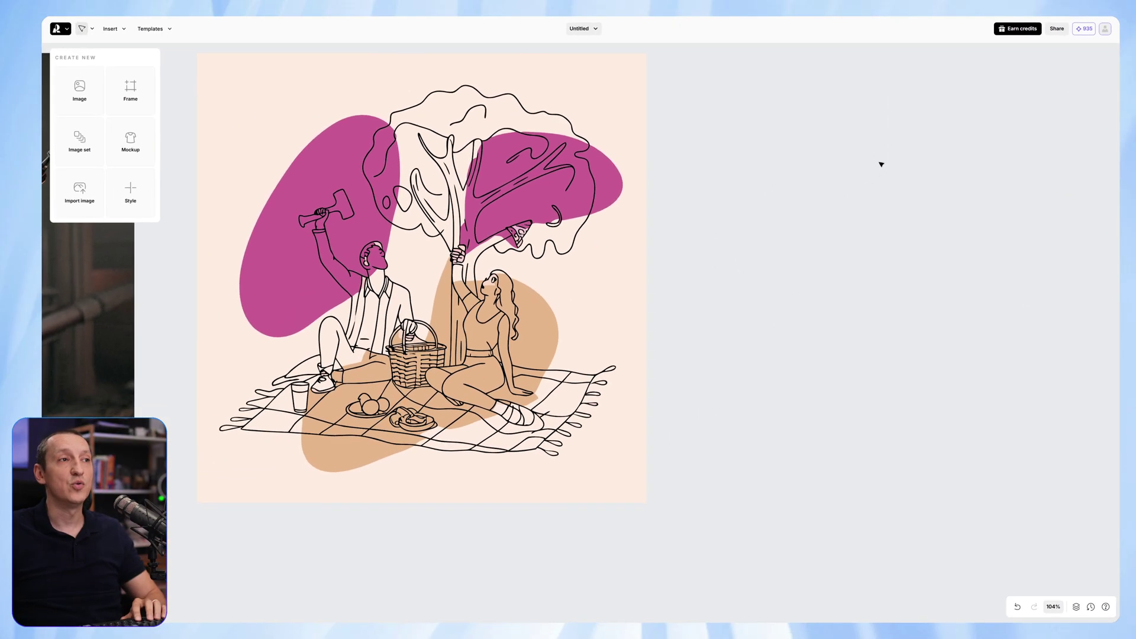
# - Apply the Mosaic vector art style to the picnic illustration and regenerate it
pyautogui.scroll(-10, 705, 176)
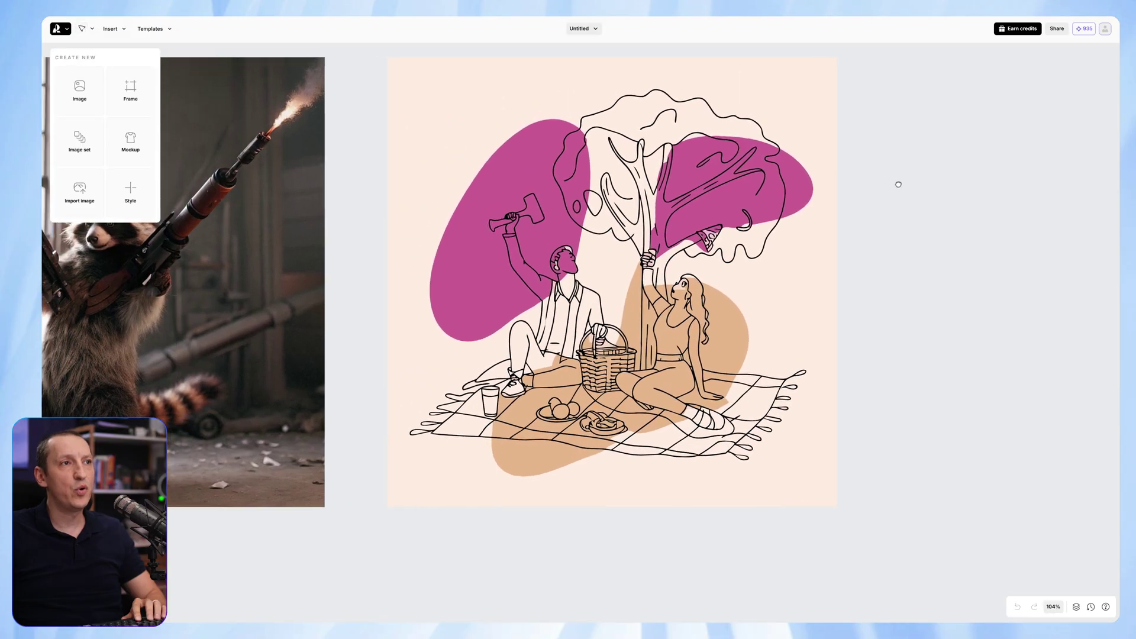
pyautogui.scroll(5, 947, 219)
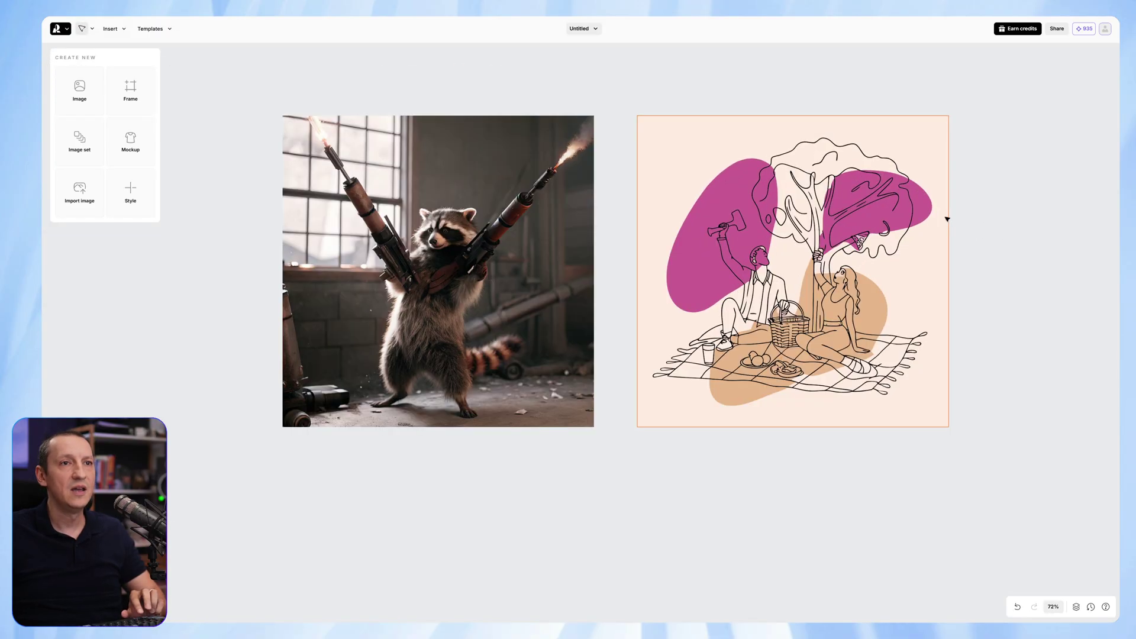
pyautogui.click(636, 152)
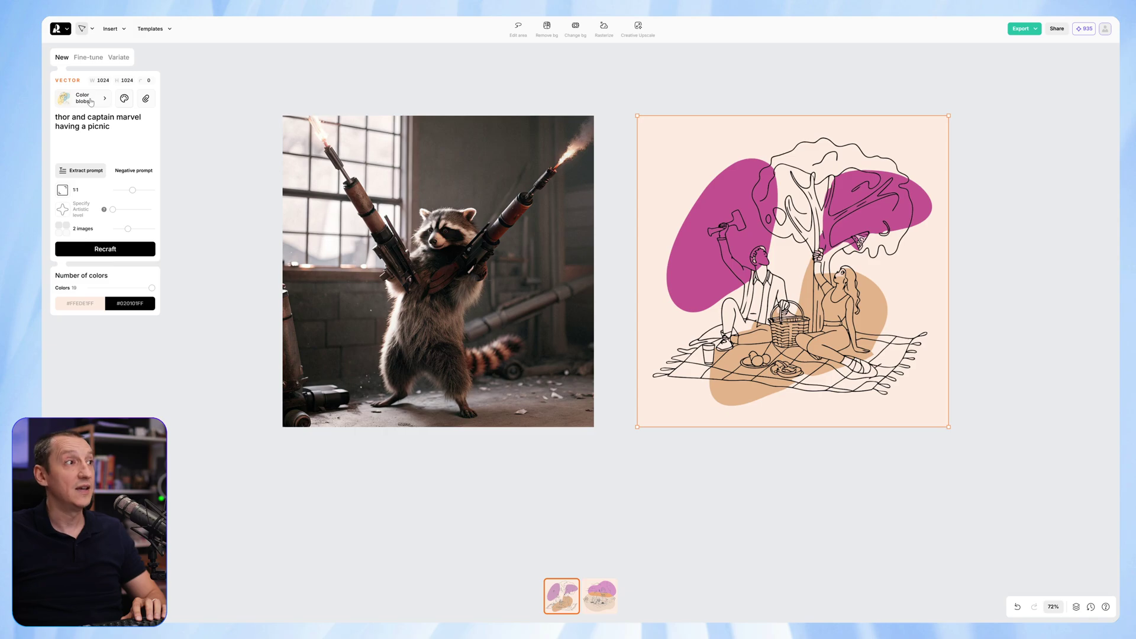
pyautogui.click(91, 102)
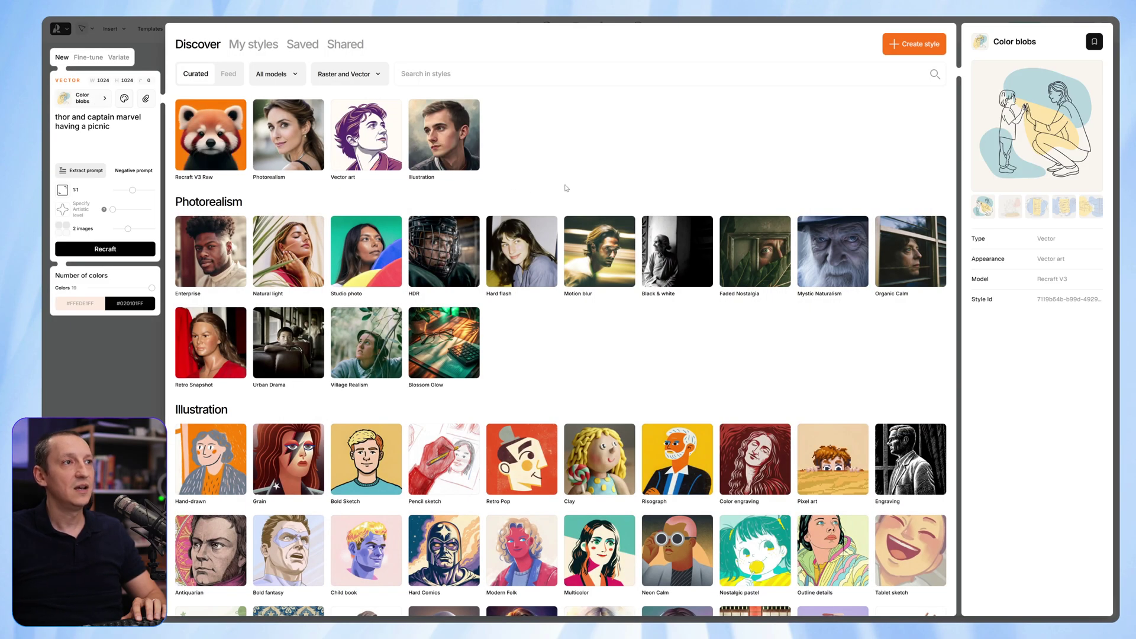
pyautogui.scroll(-8, 576, 186)
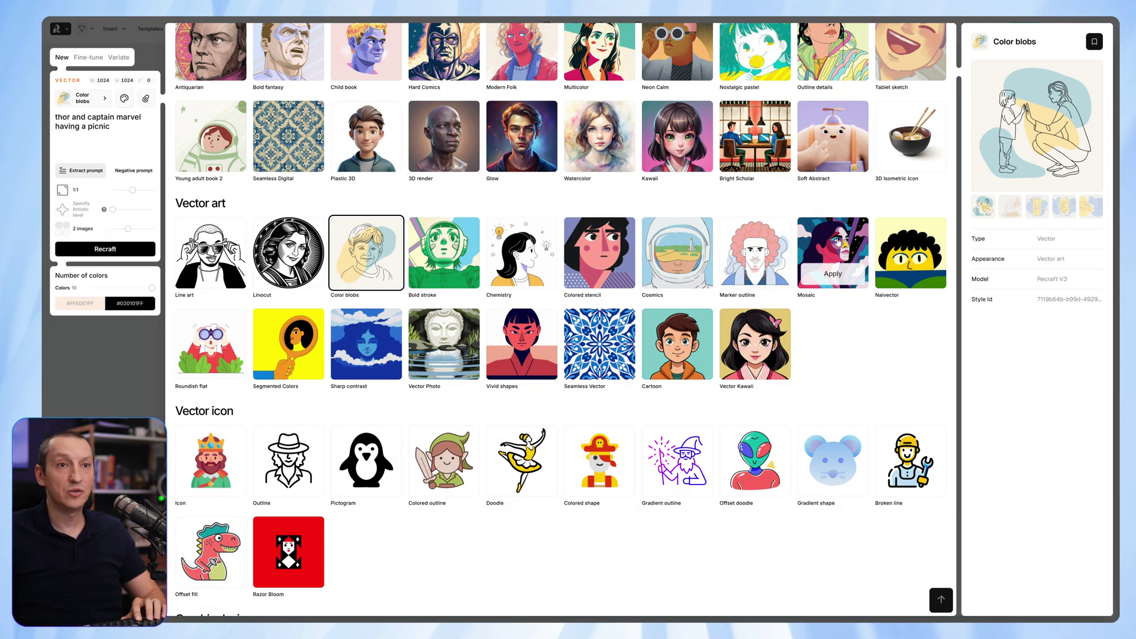
pyautogui.click(832, 273)
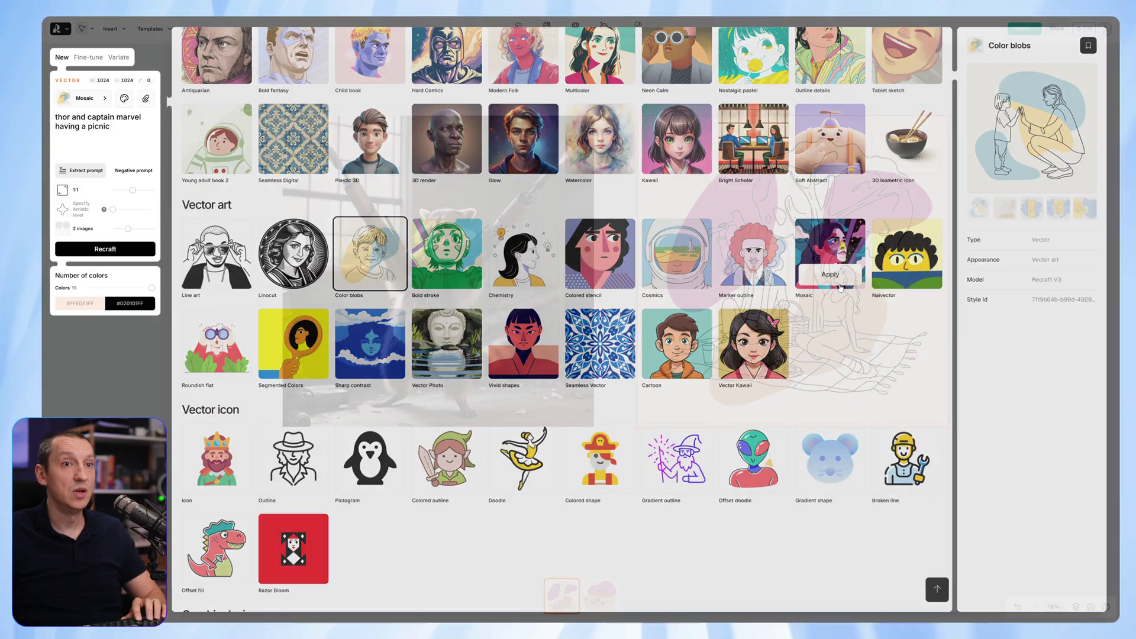
pyautogui.click(118, 251)
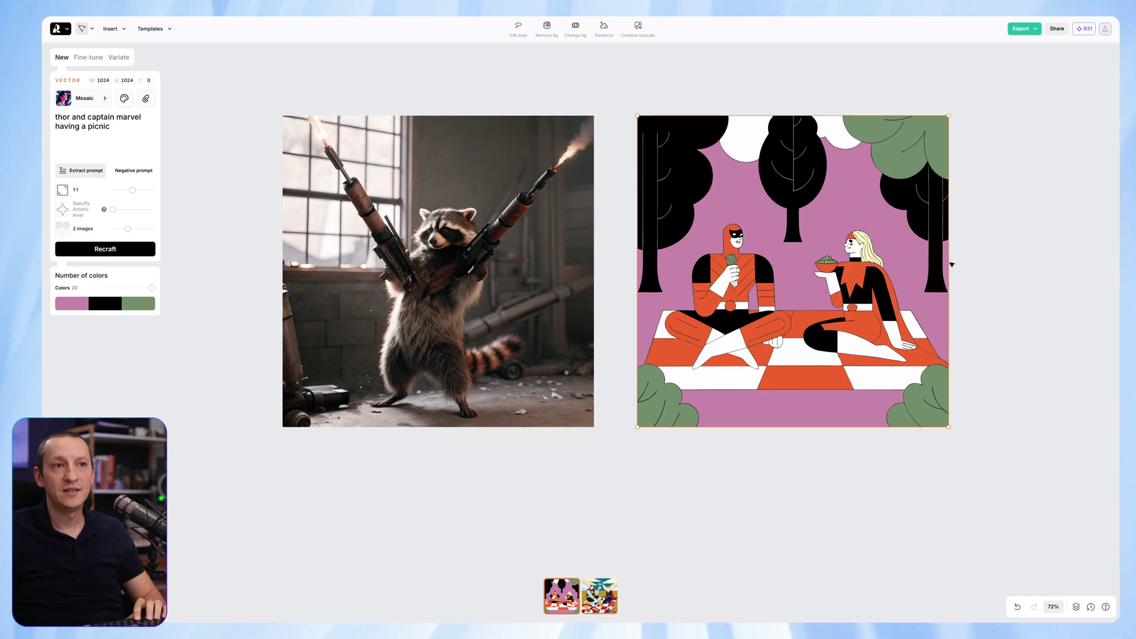
# - Add a new image frame on the empty canvas beside the picnic illustration, spaced slightly apart from it
pyautogui.scroll(5, 768, 292)
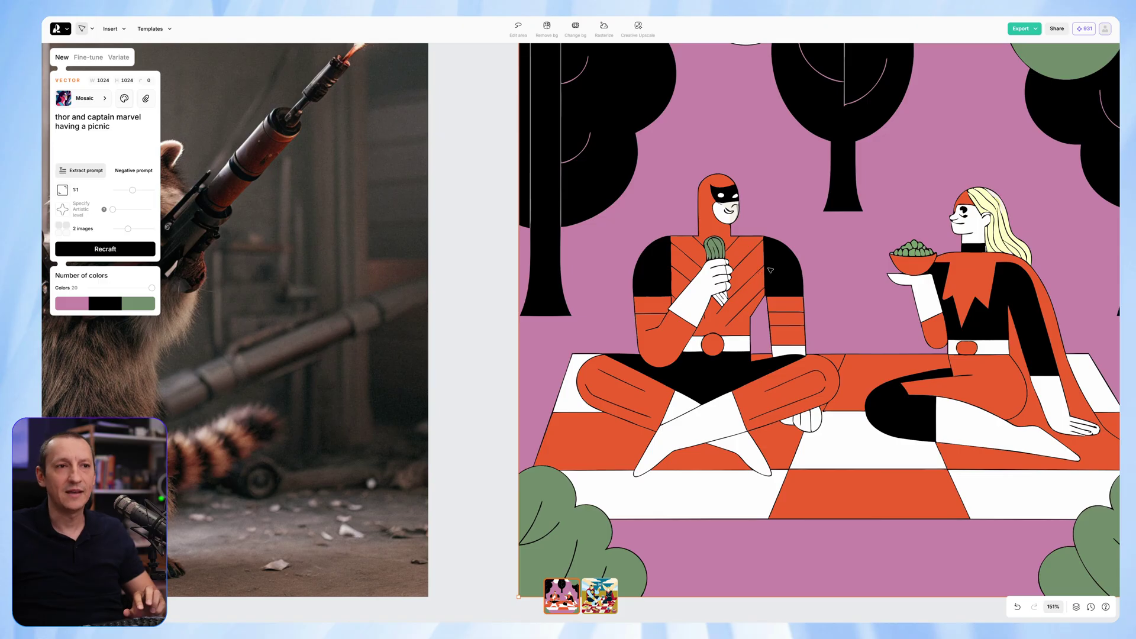
pyautogui.scroll(-5, 770, 270)
pyautogui.scroll(2, 805, 271)
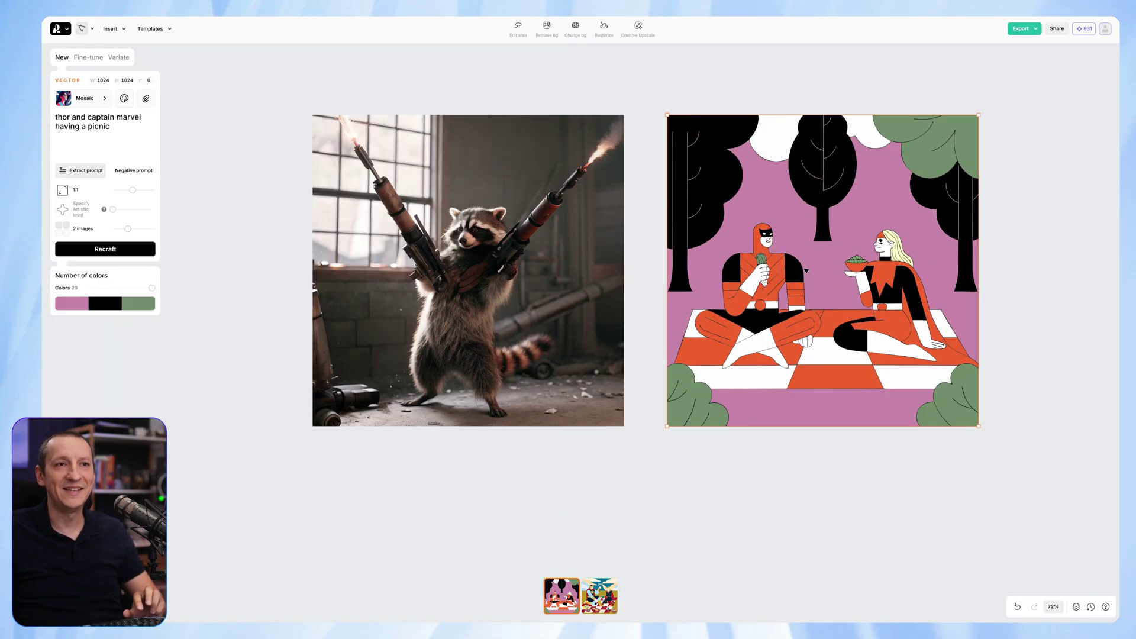
pyautogui.moveTo(826, 255); pyautogui.dragTo(762, 260)
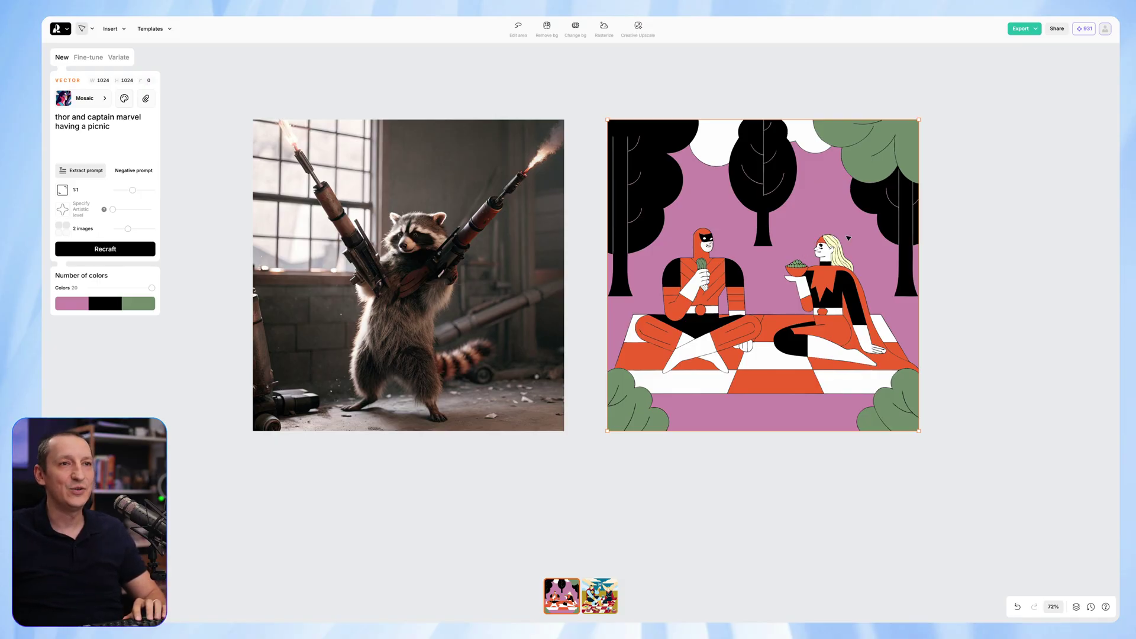
pyautogui.click(947, 178)
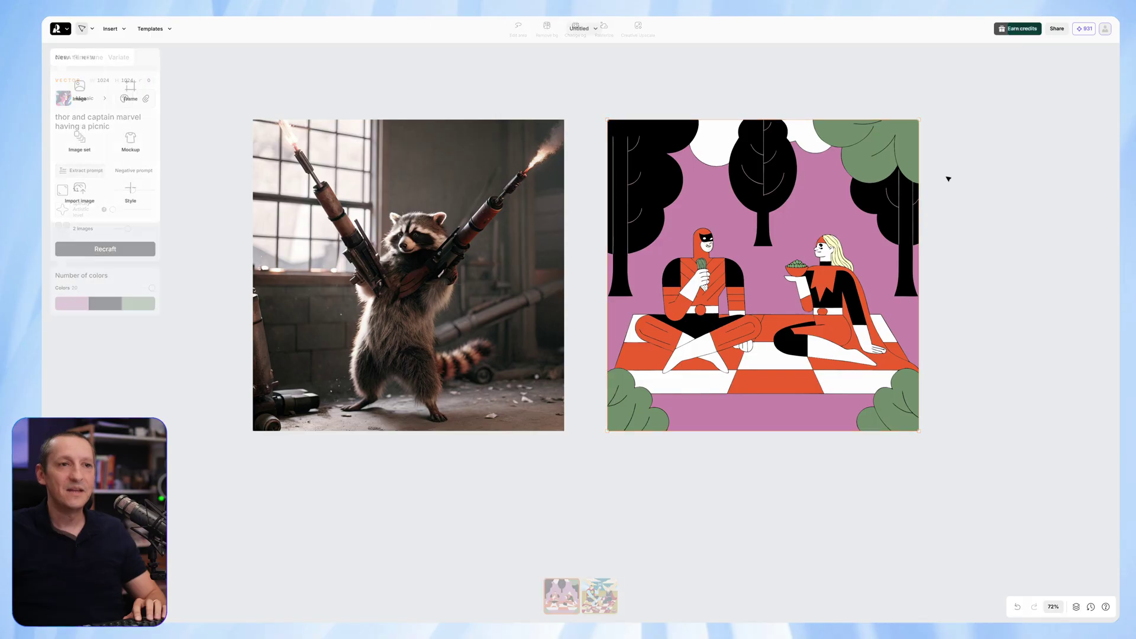
pyautogui.hscroll(10, 674, 188)
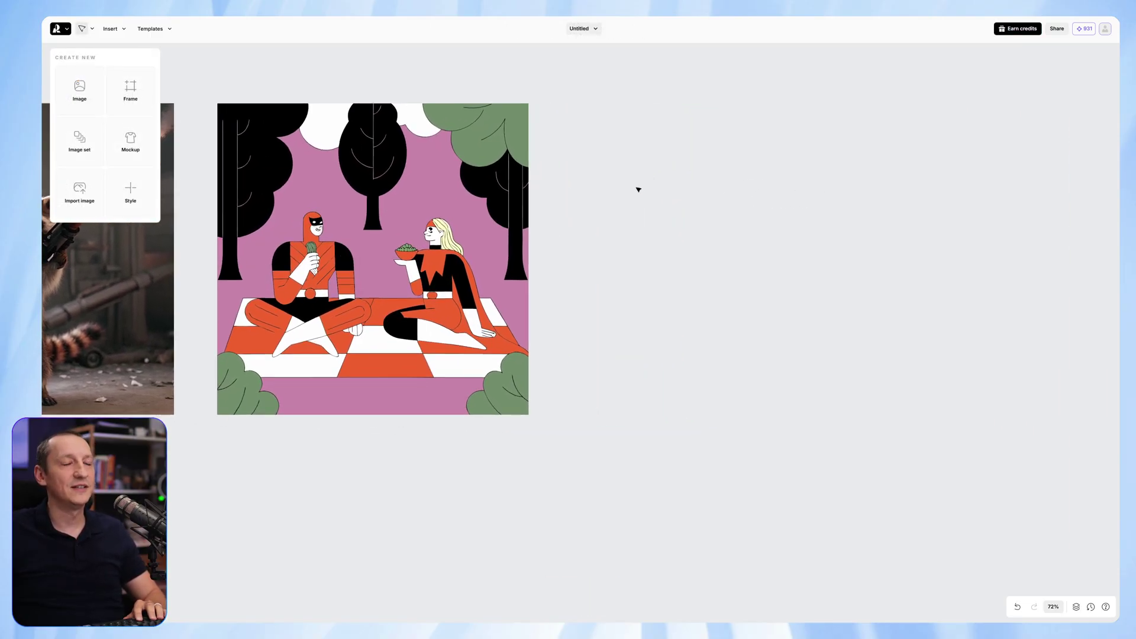
pyautogui.hscroll(5, 639, 189)
pyautogui.scroll(-1, 592, 178)
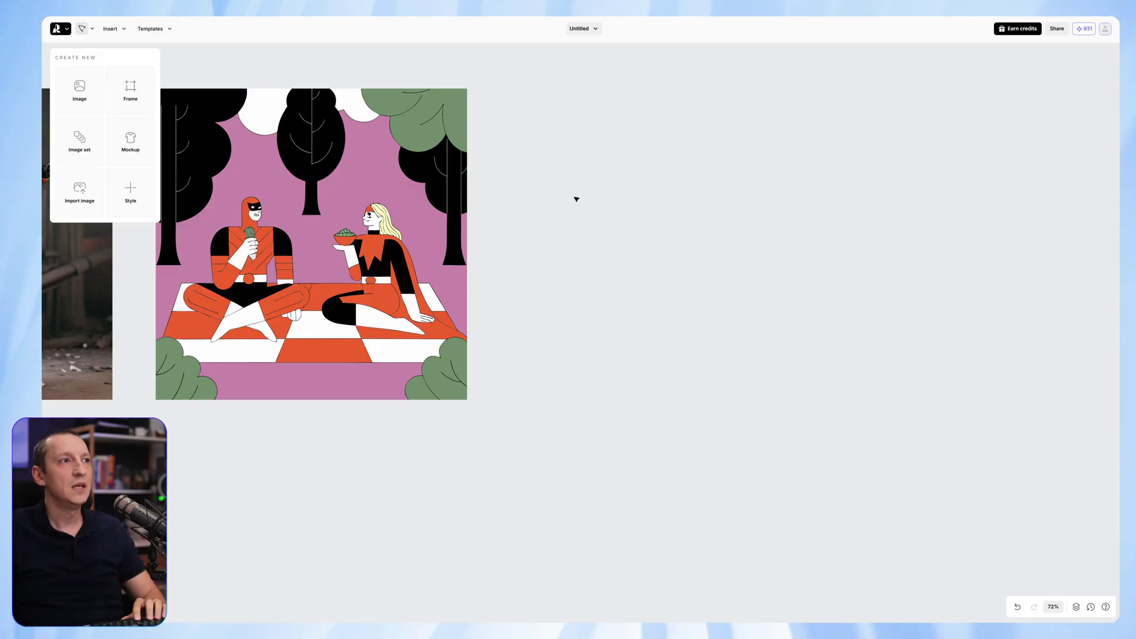
pyautogui.click(80, 100)
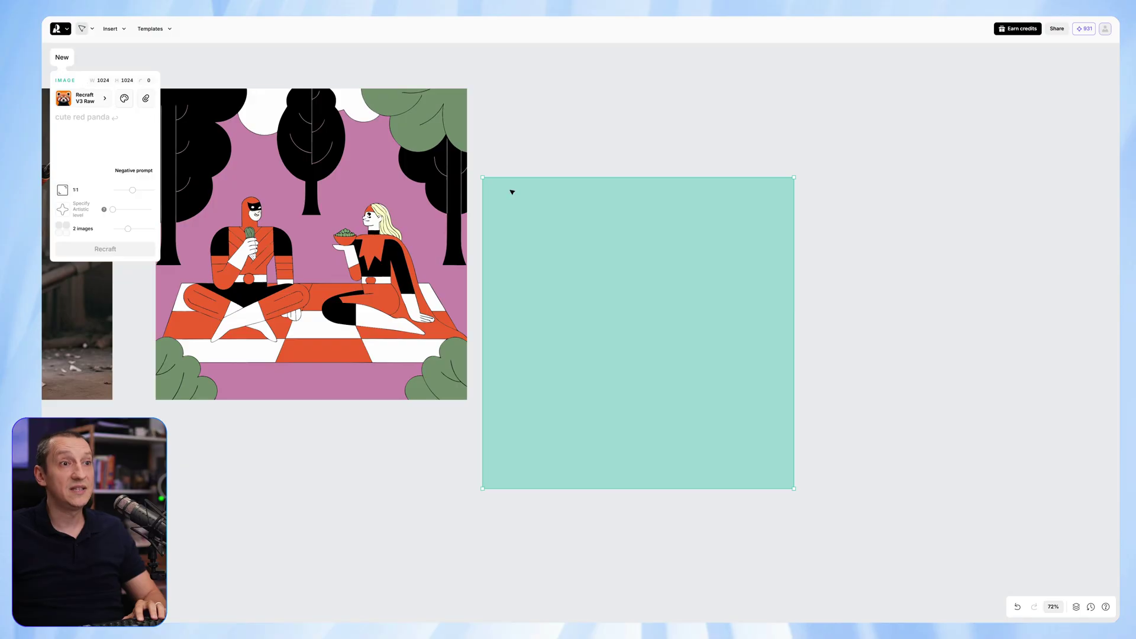
pyautogui.moveTo(511, 191); pyautogui.dragTo(581, 170)
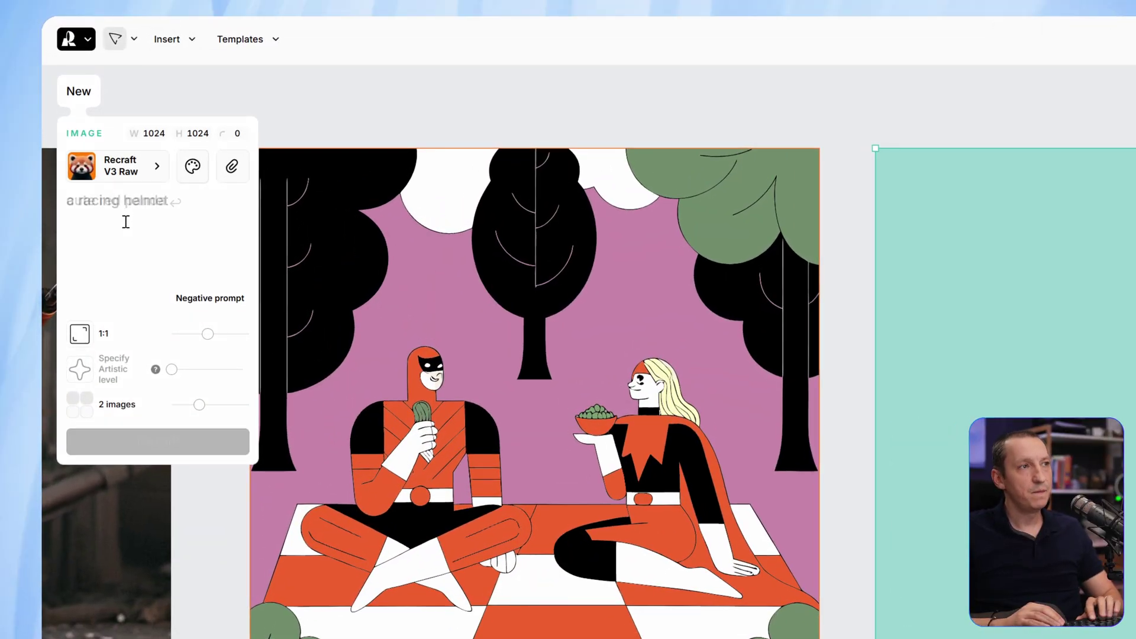
# - Generate a Recraft V3 Raw image from the prompt "a racing helmet on top of a glass surface"
pyautogui.press('Tab')
pyautogui.write('on')
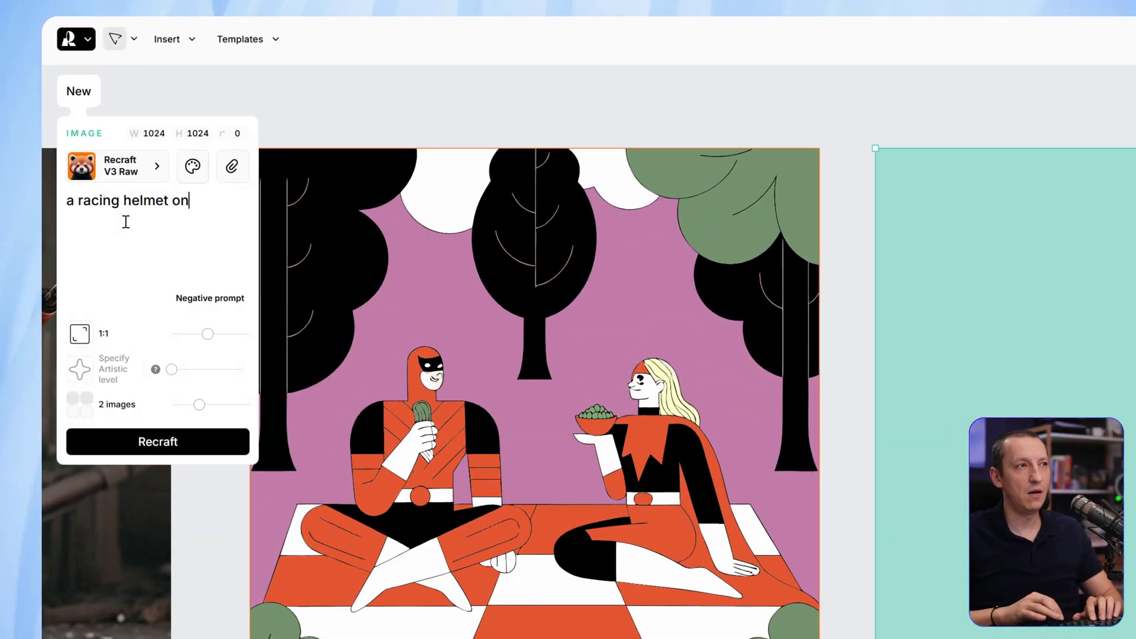
pyautogui.write(' top of a glass surface')
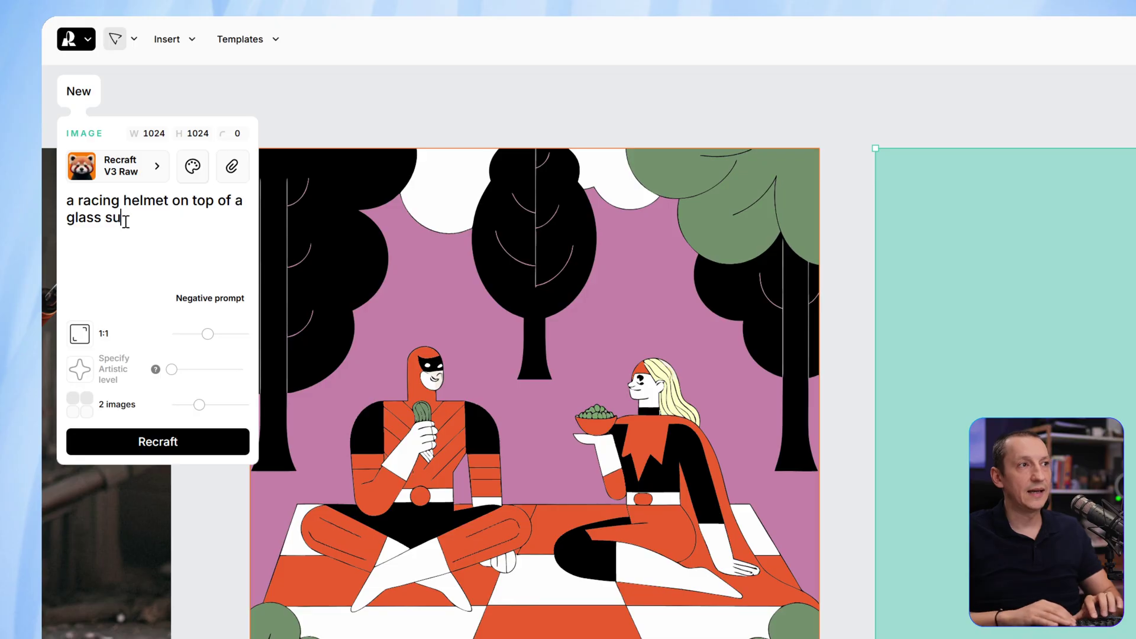
pyautogui.click(130, 448)
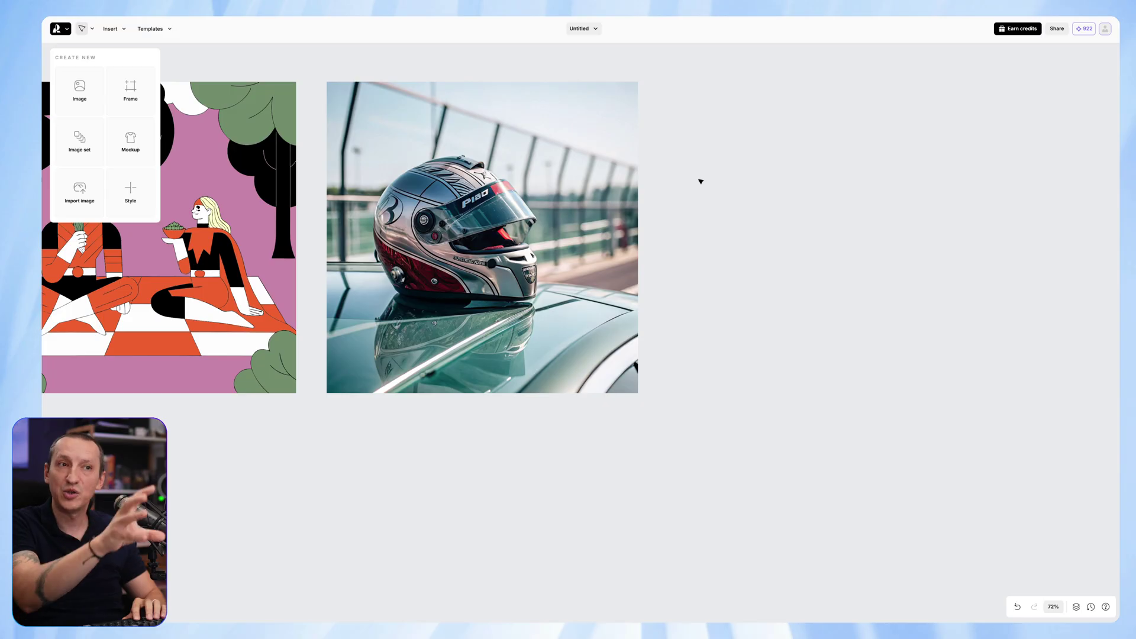
# - Add a new image frame beside the helmet picture and apply the Colorful Badge Logo vector style to it
pyautogui.click(68, 101)
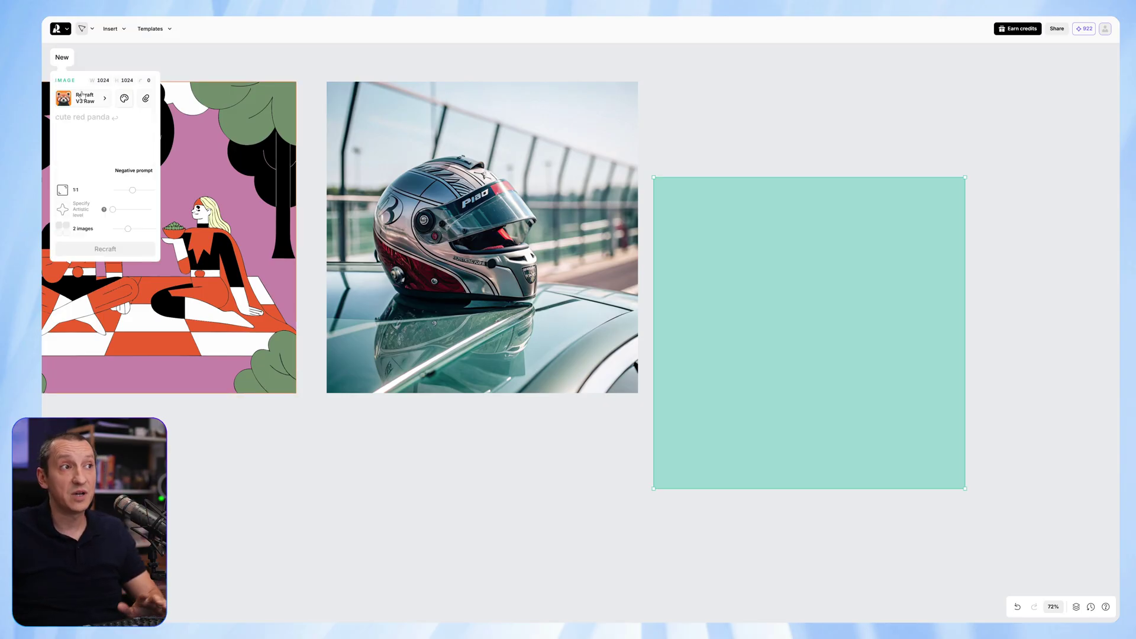
pyautogui.click(82, 104)
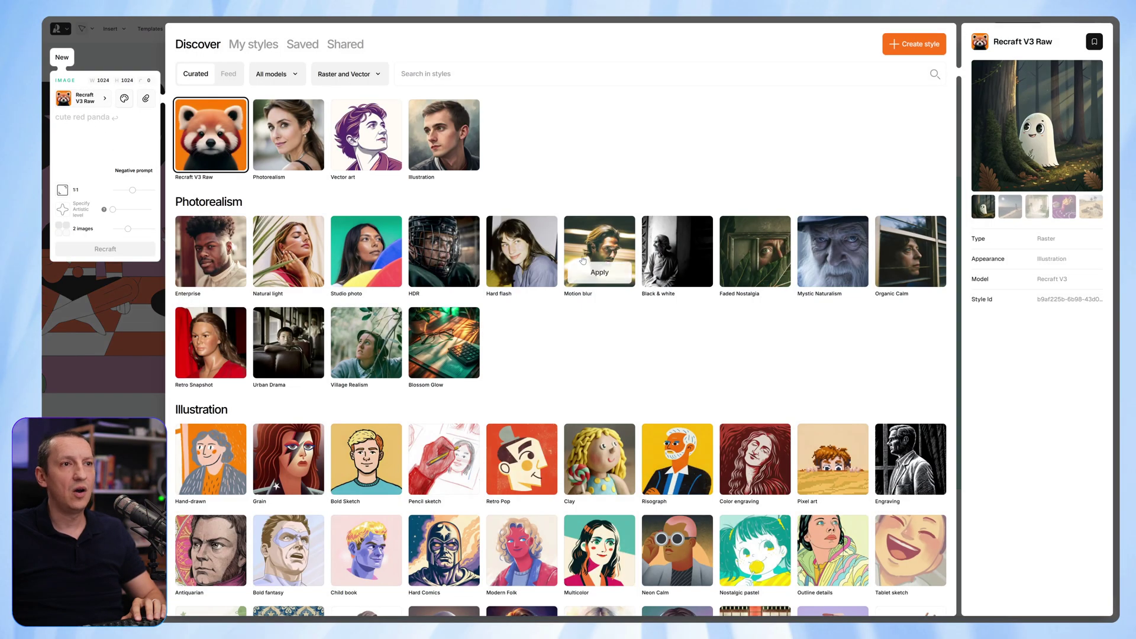
pyautogui.scroll(-10, 529, 294)
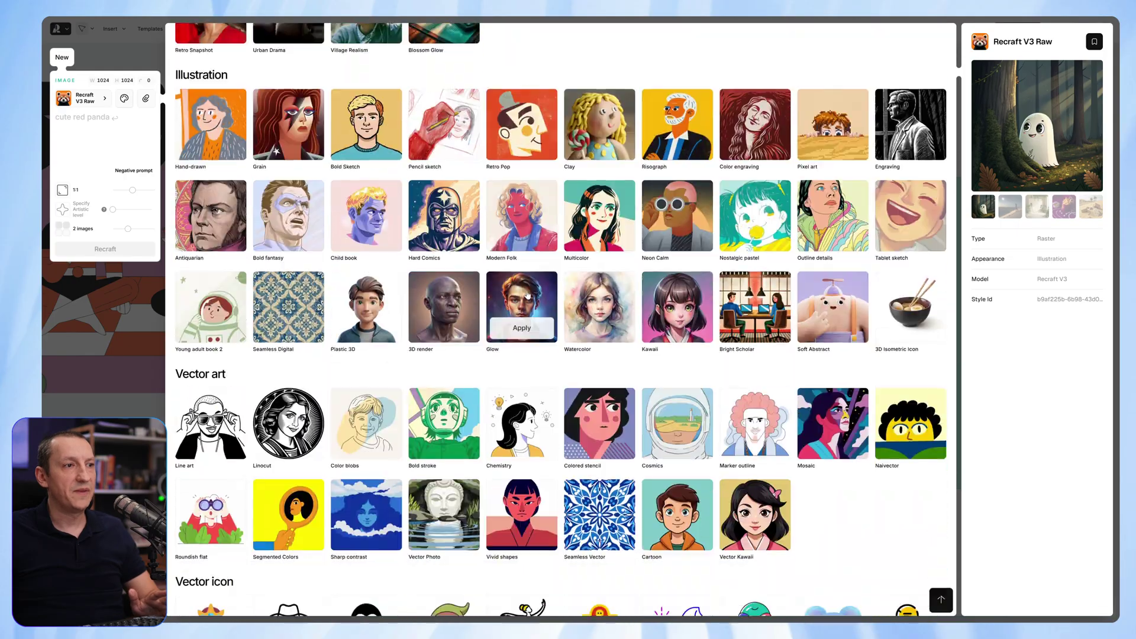
pyautogui.scroll(-4, 528, 294)
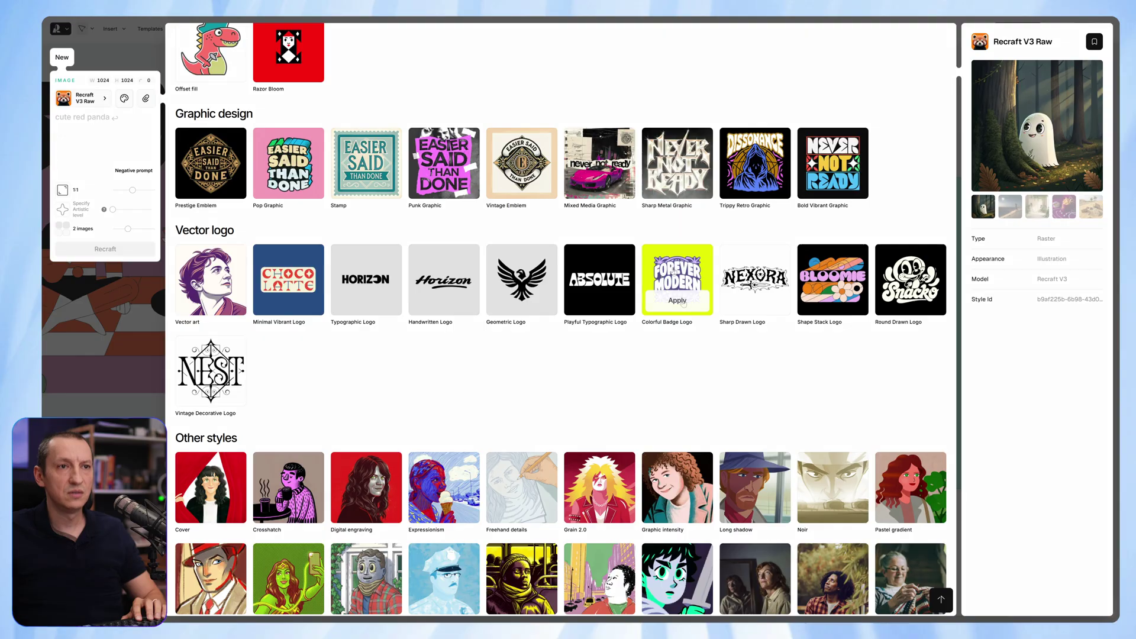
pyautogui.click(683, 302)
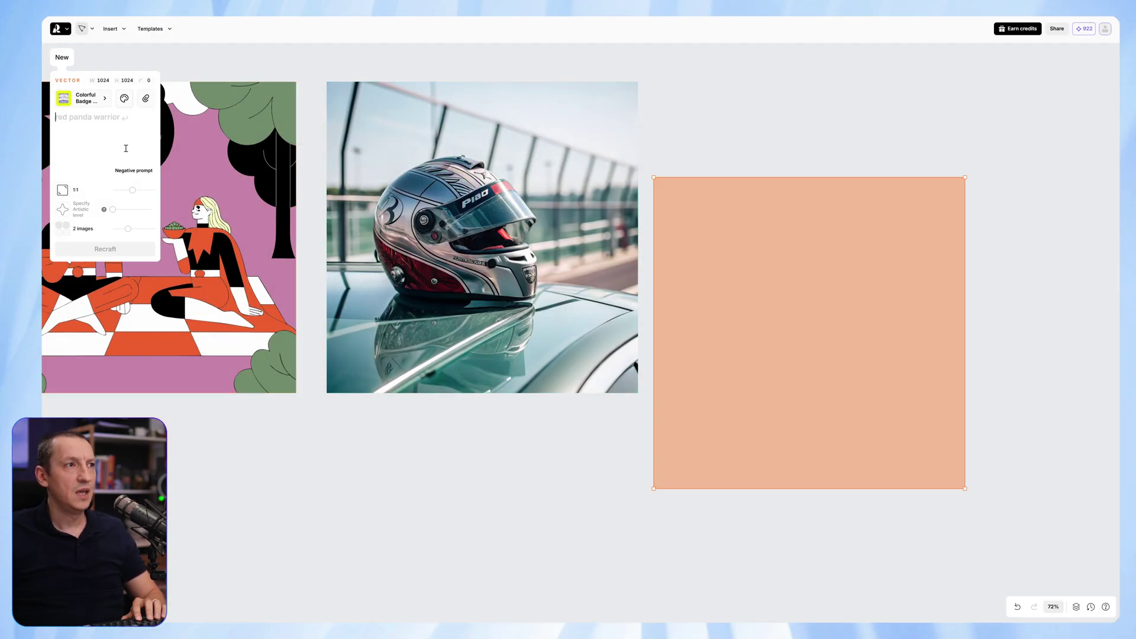
# - Generate a Colorful Badge Logo image from the prompt "logo for a racing team called Apex Racing, transparent background"
pyautogui.write('logo for')
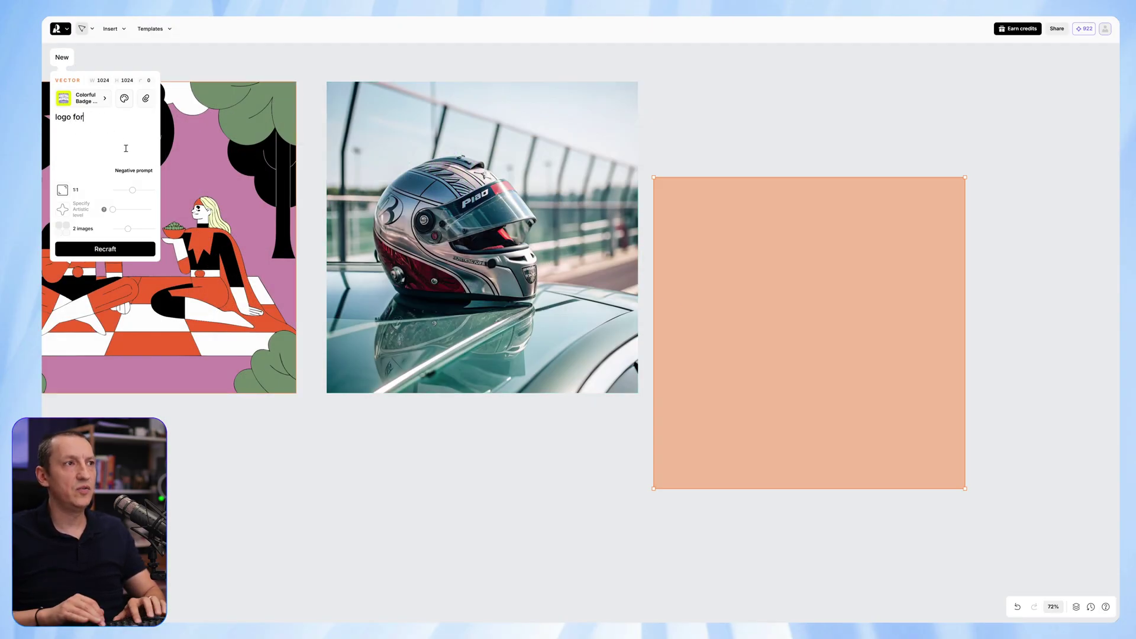
pyautogui.write(' a racing team ')
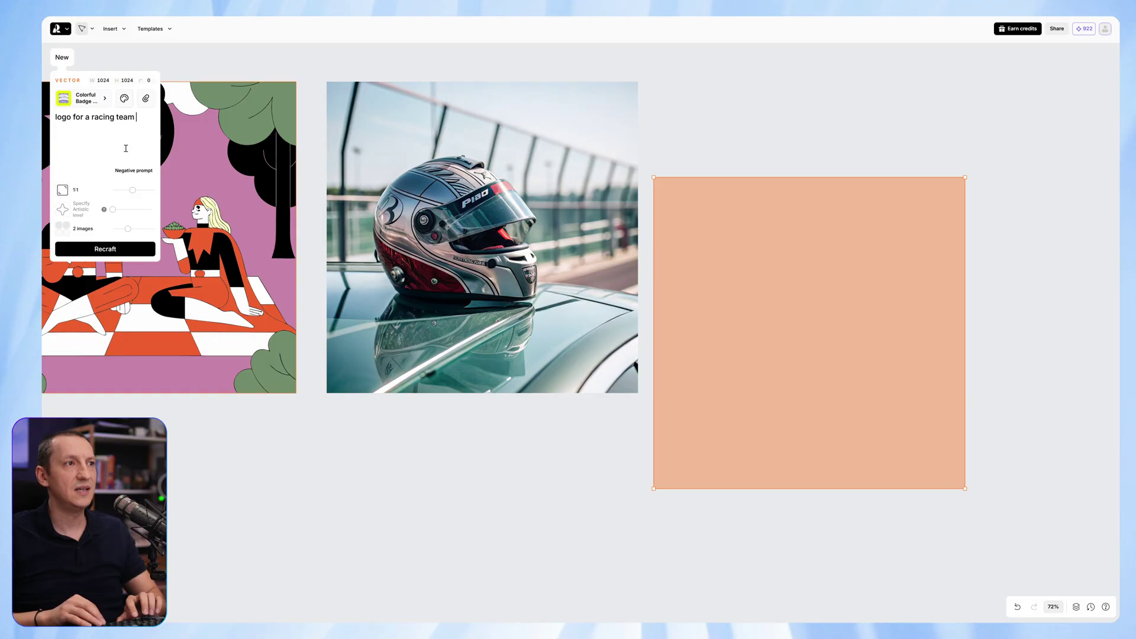
pyautogui.write('called Apex Ra')
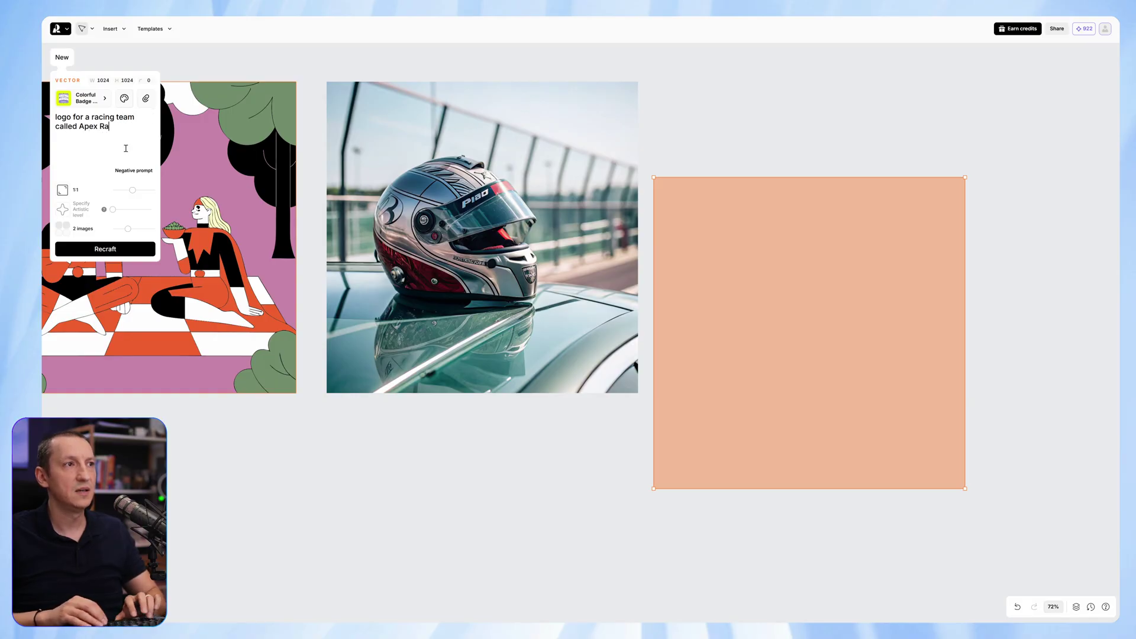
pyautogui.write('cing, tran')
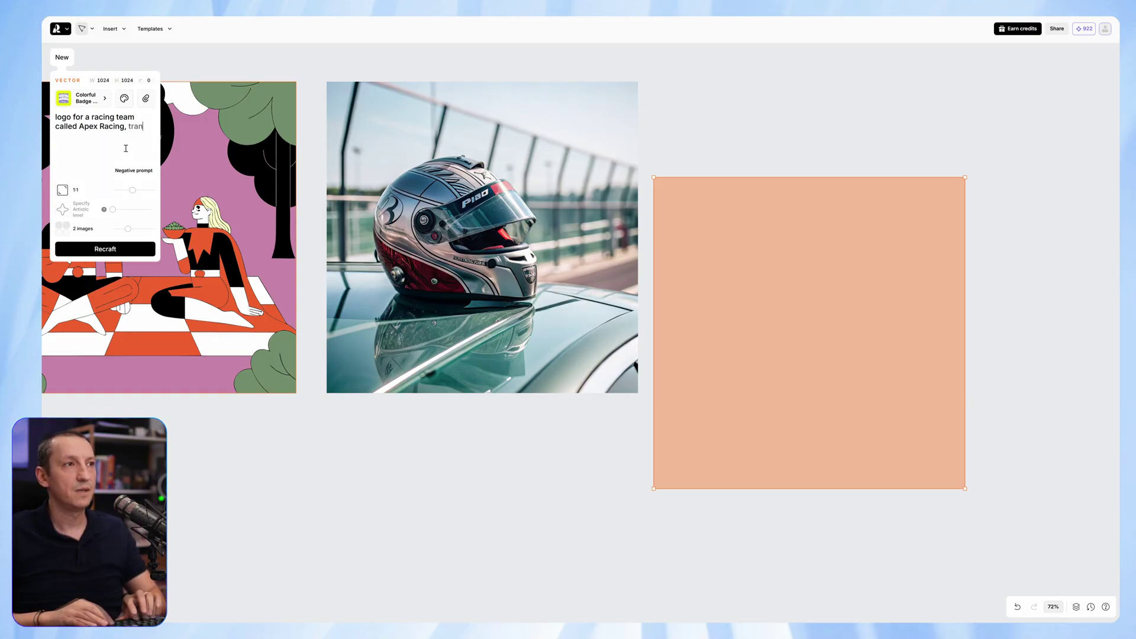
pyautogui.write('sparent backg')
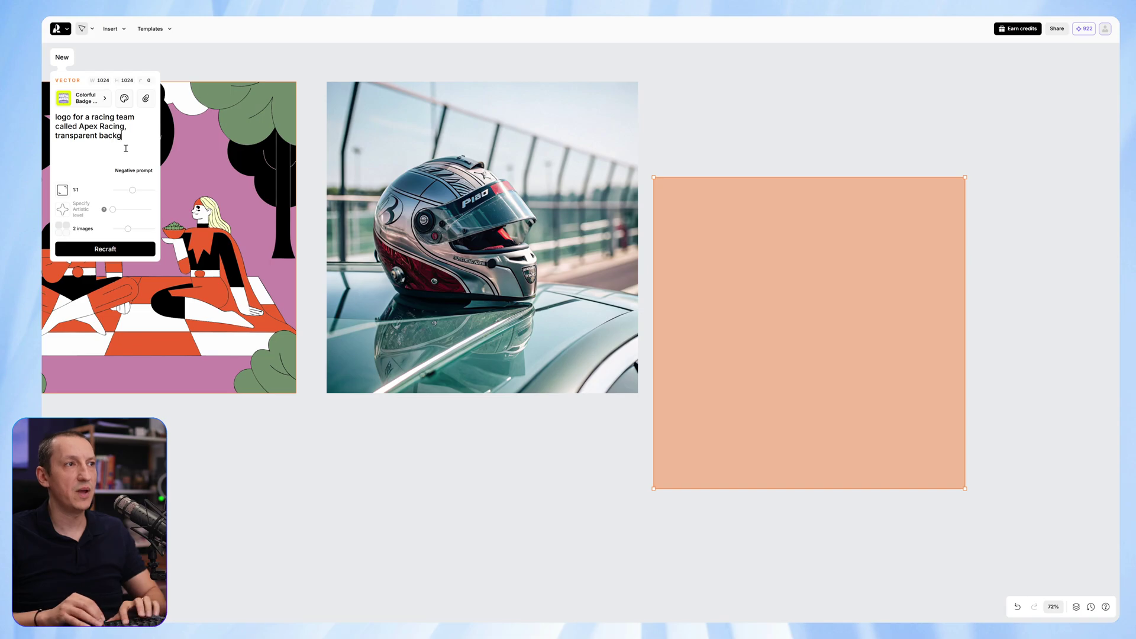
pyautogui.write('round')
pyautogui.click(117, 249)
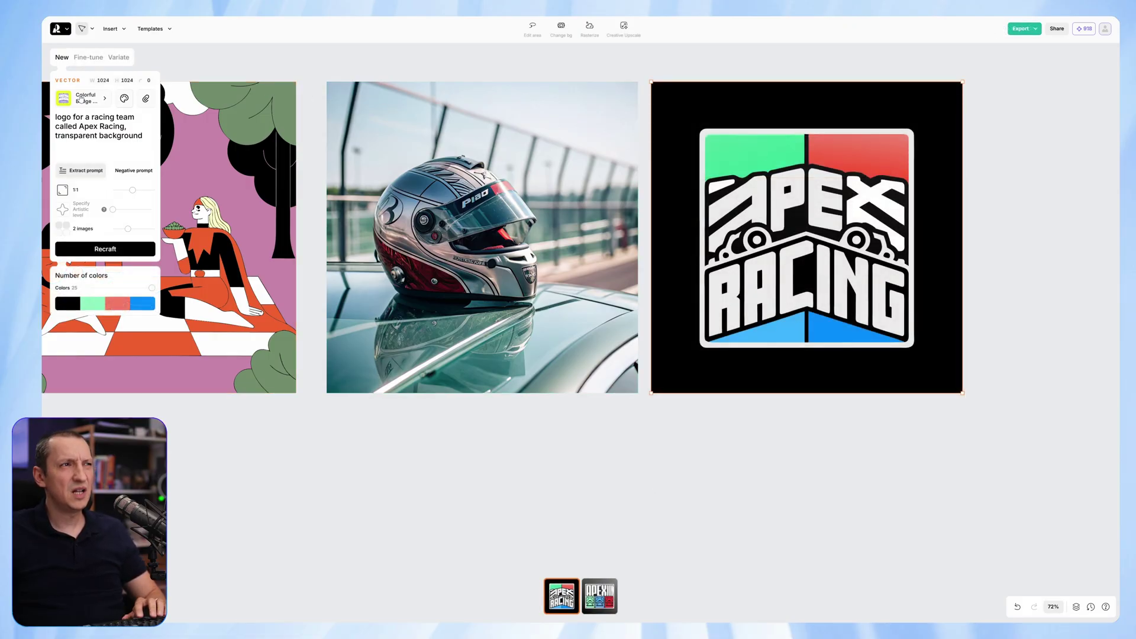
# - Regenerate the Apex Racing logo in the Sharp Drawn Logo style and choose the second variant
pyautogui.click(86, 98)
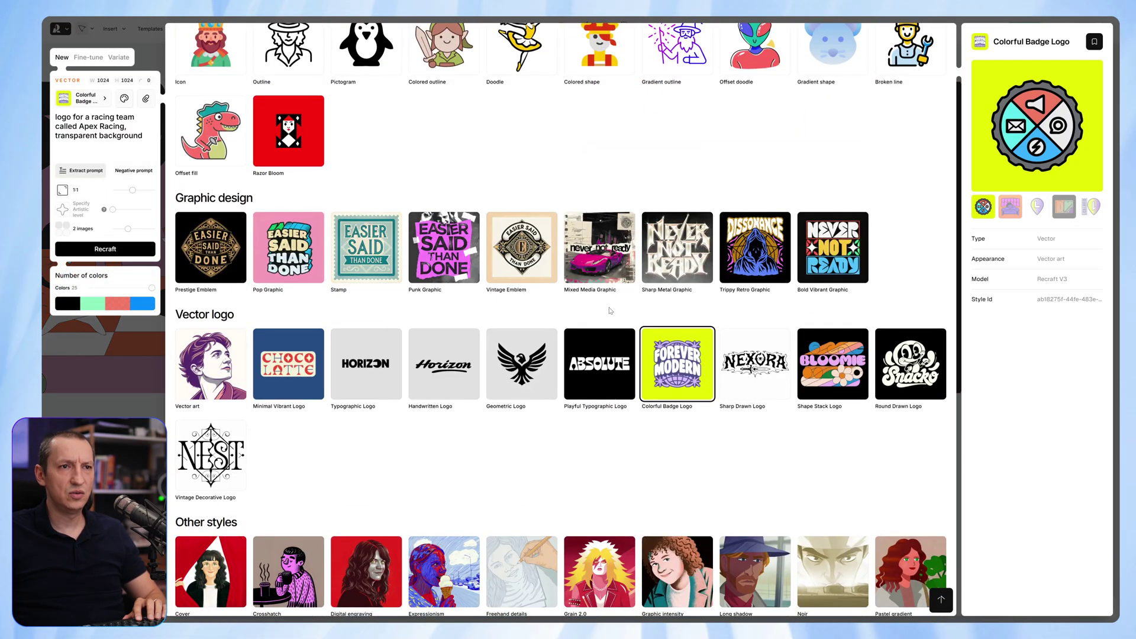
pyautogui.moveTo(803, 359)
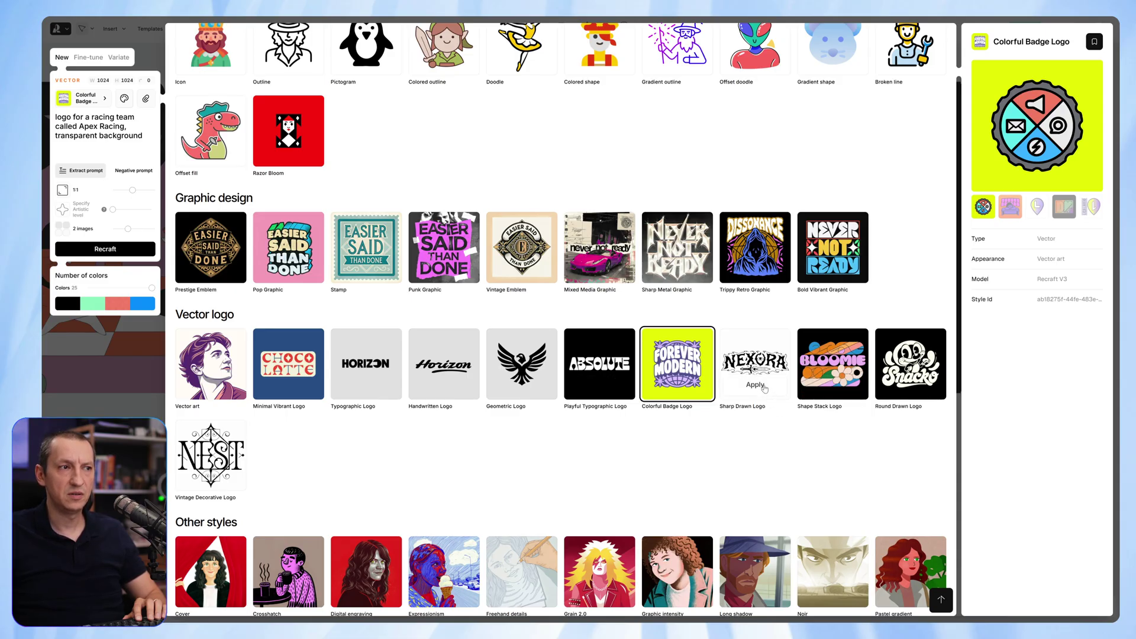
pyautogui.click(755, 385)
pyautogui.click(106, 249)
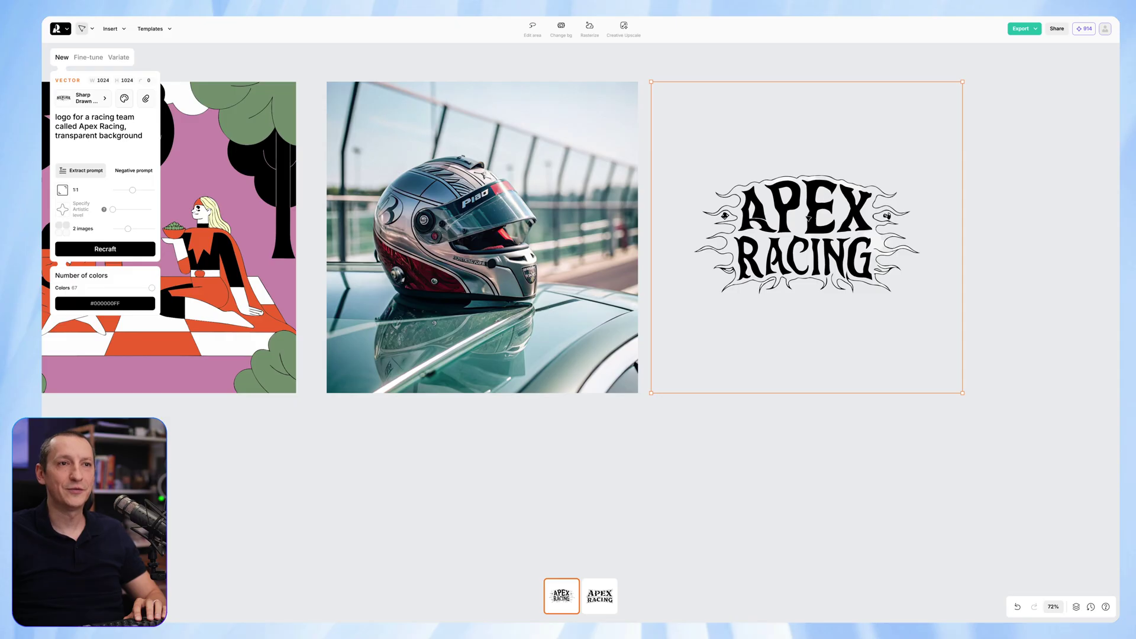
pyautogui.click(609, 602)
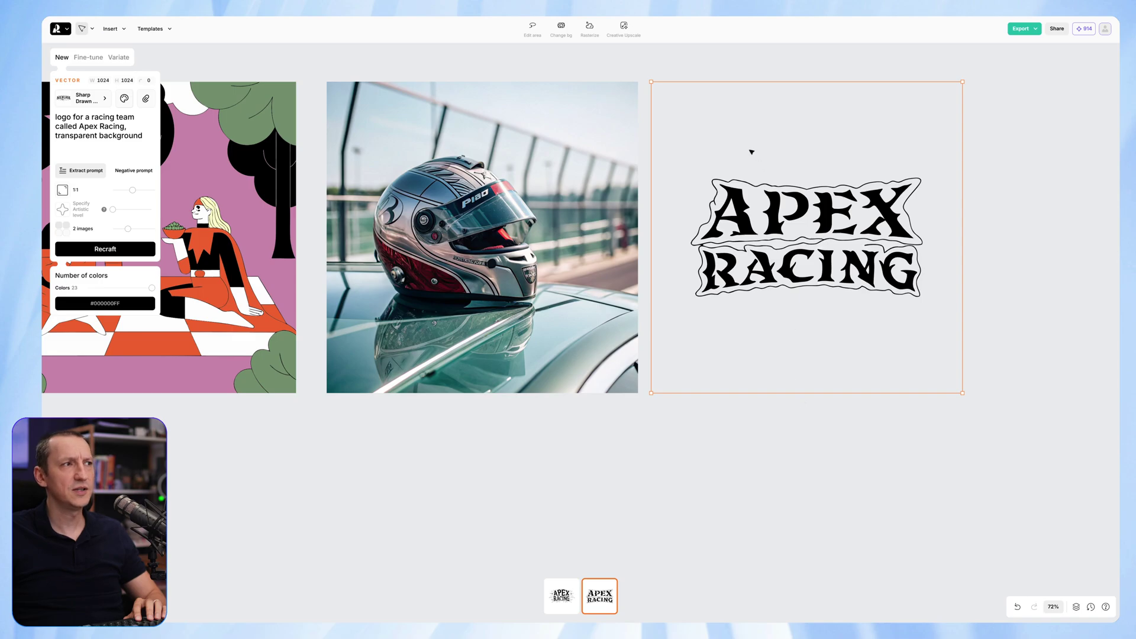
# - Turn the racing helmet picture into a mockup
pyautogui.click(594, 74)
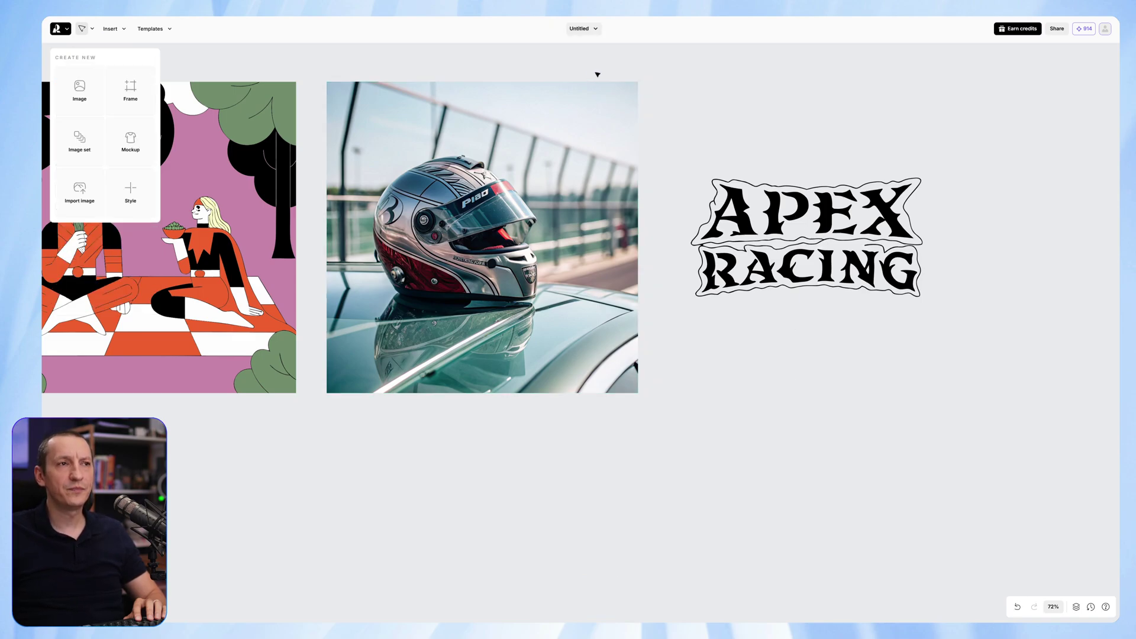
pyautogui.click(763, 194)
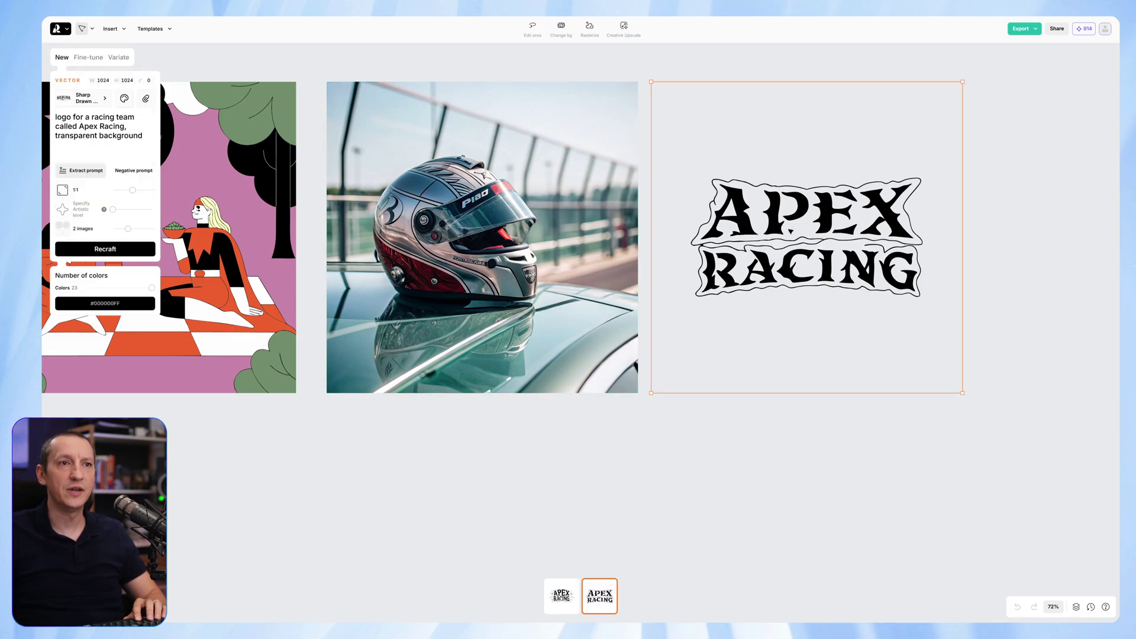
pyautogui.click(555, 133)
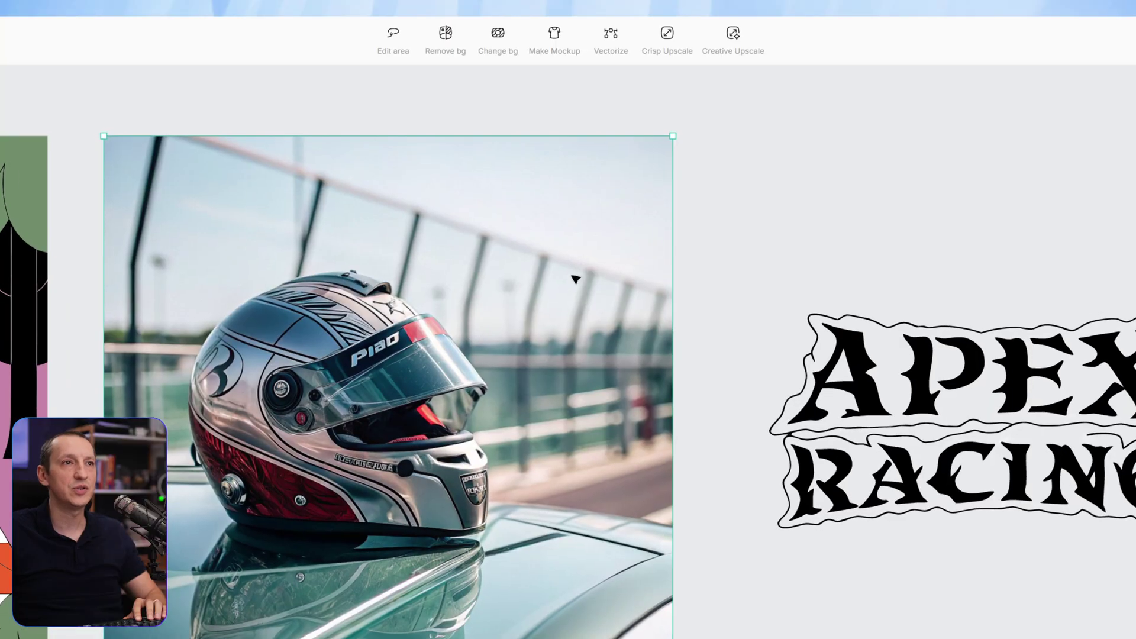
pyautogui.click(572, 56)
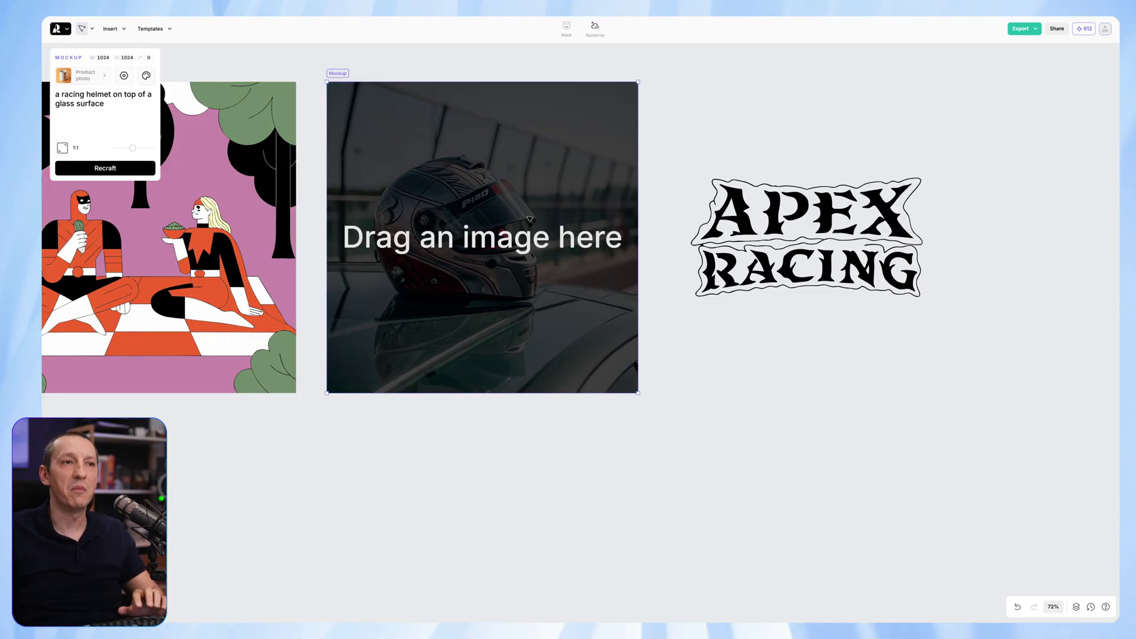
# - Scale the Apex Racing logo down to about 569 × 569 px and place it on the side of the helmet mockup
pyautogui.click(829, 210)
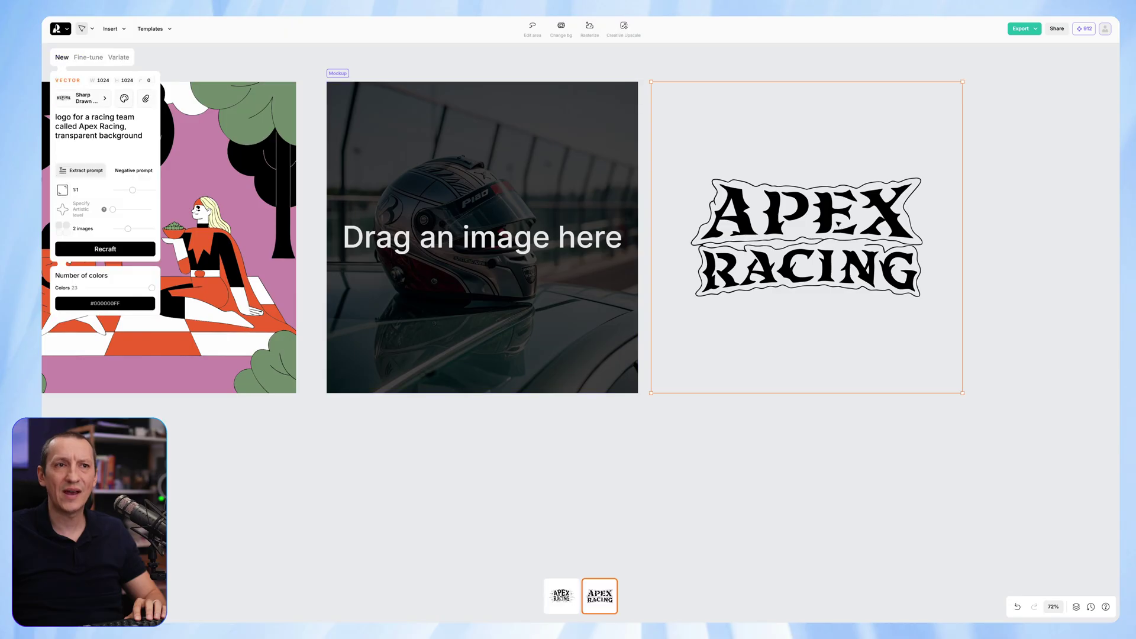
pyautogui.moveTo(963, 393); pyautogui.dragTo(824, 253)
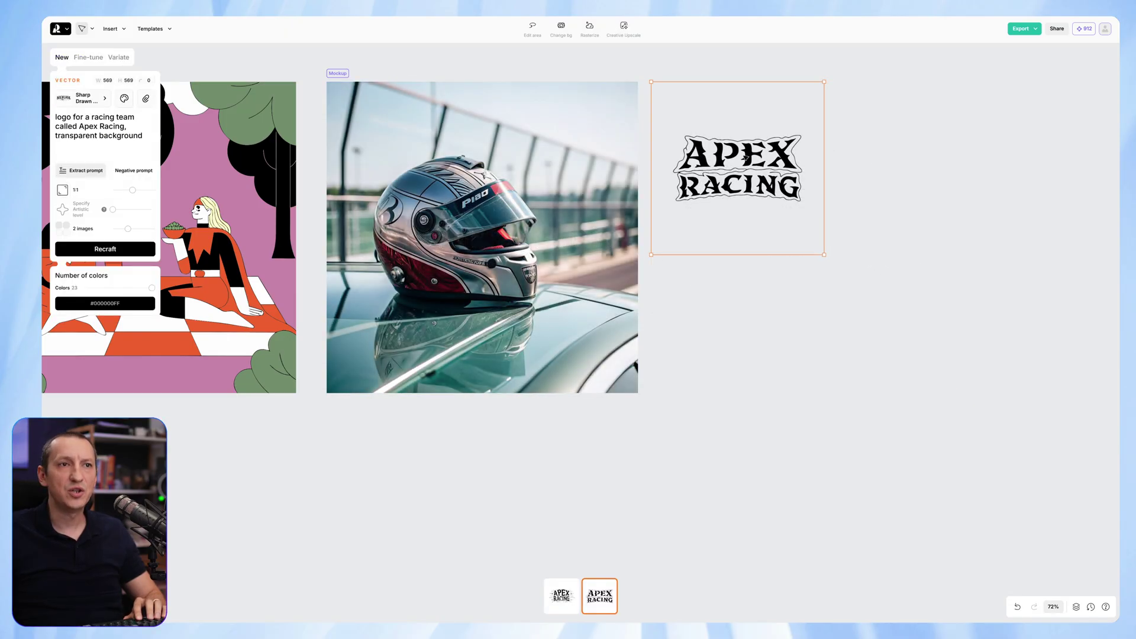
pyautogui.moveTo(739, 159); pyautogui.dragTo(463, 220)
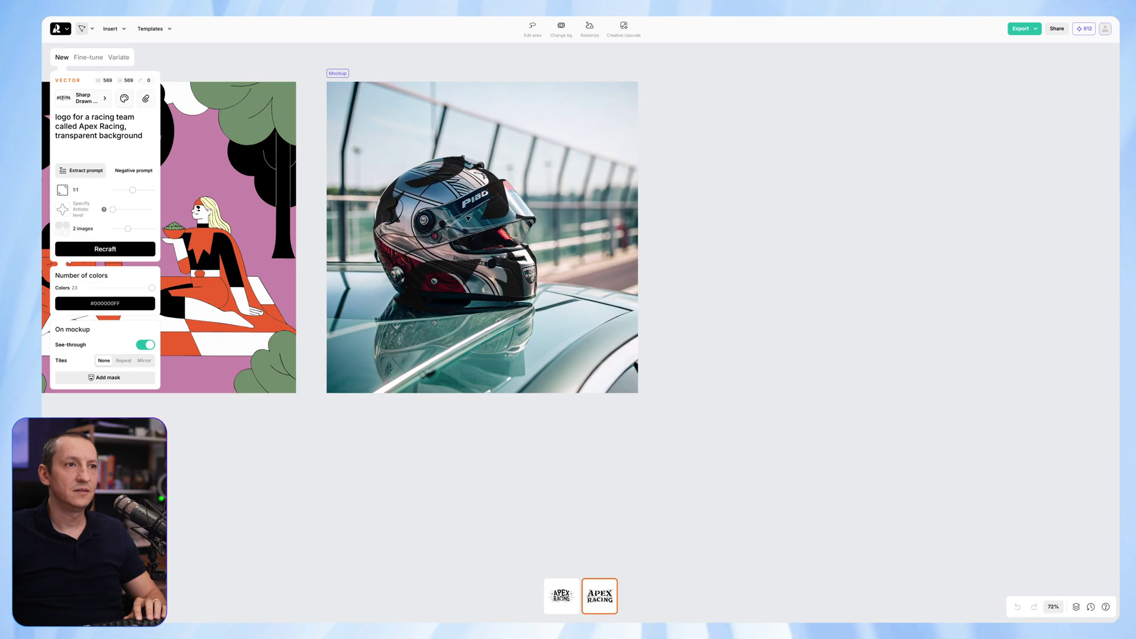
pyautogui.moveTo(465, 218); pyautogui.dragTo(451, 243)
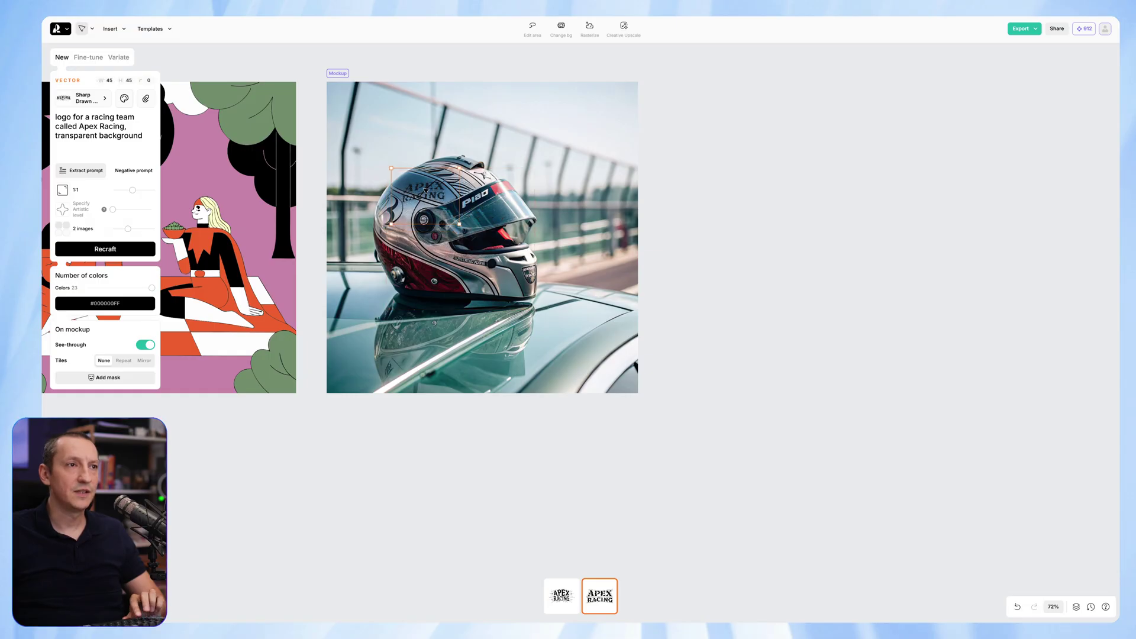
# - Nudge the logo slightly lower on the helmet's shell, above the visor hinge
pyautogui.scroll(5, 429, 192)
pyautogui.scroll(2, 496, 196)
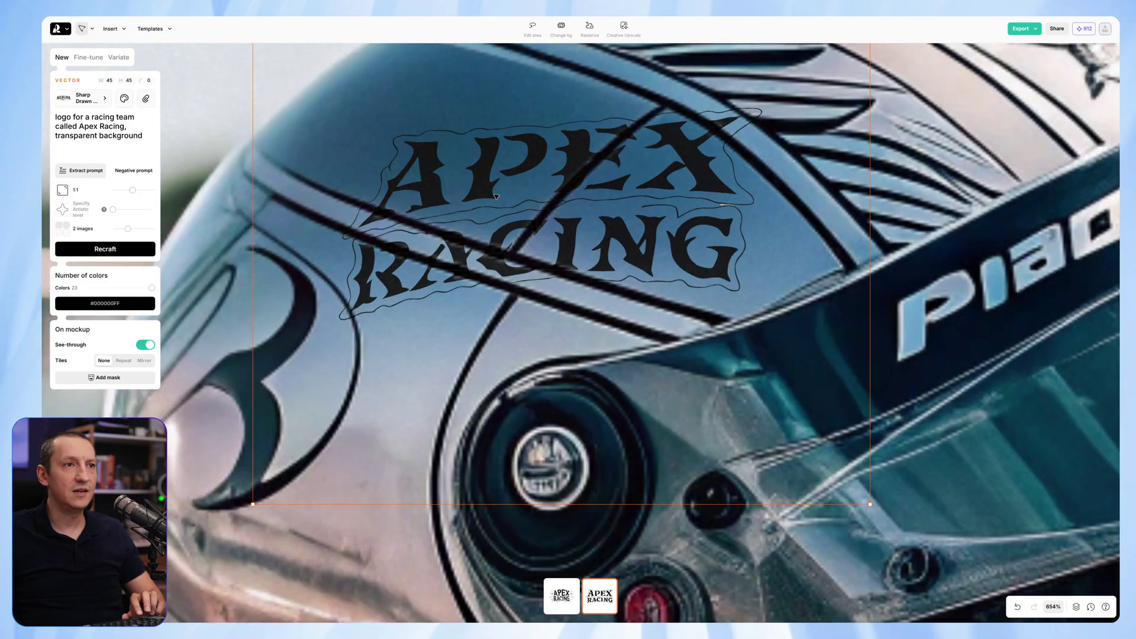
pyautogui.moveTo(621, 230)
pyautogui.mouseDown()
pyautogui.moveTo(733, 224)
pyautogui.moveTo(451, 225)
pyautogui.moveTo(618, 246)
pyautogui.mouseUp()
pyautogui.hotkey('shift', '1')
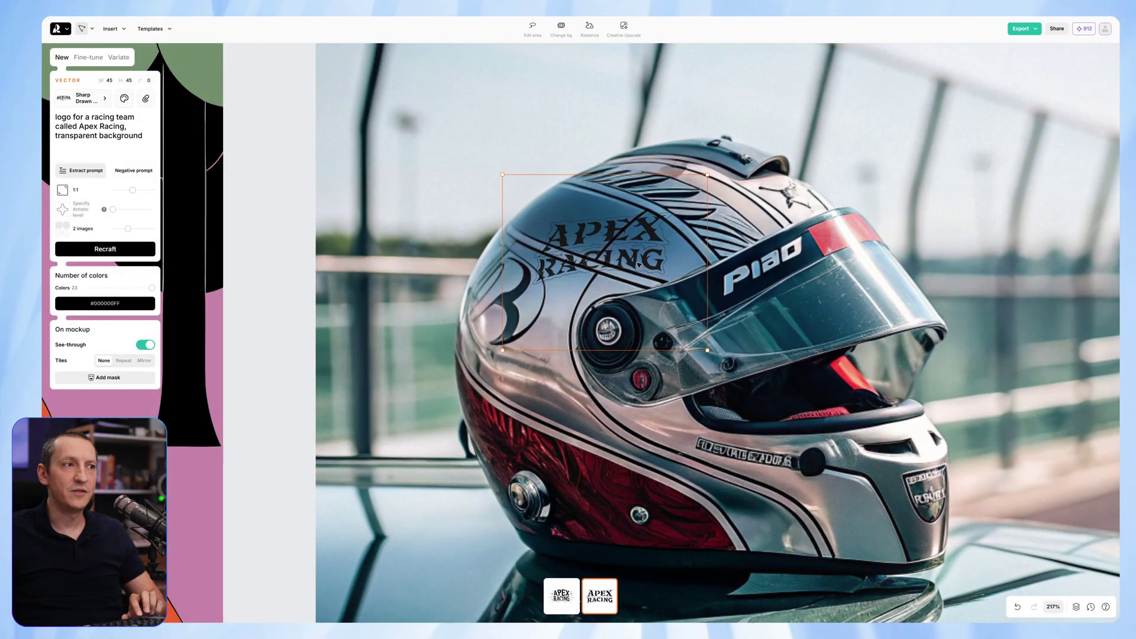
# - Enlarge the logo on the helmet mockup and shift it up and back to fit the shell behind the visor
pyautogui.scroll(-3, 639, 265)
pyautogui.hscroll(4, 672, 278)
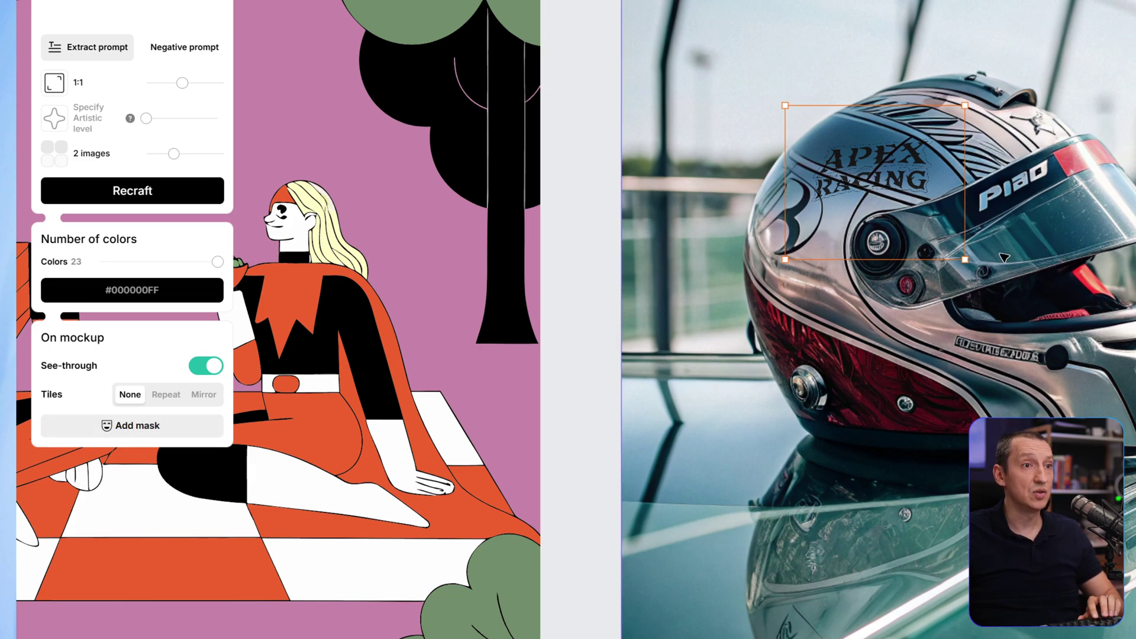
pyautogui.moveTo(967, 258); pyautogui.dragTo(1020, 288)
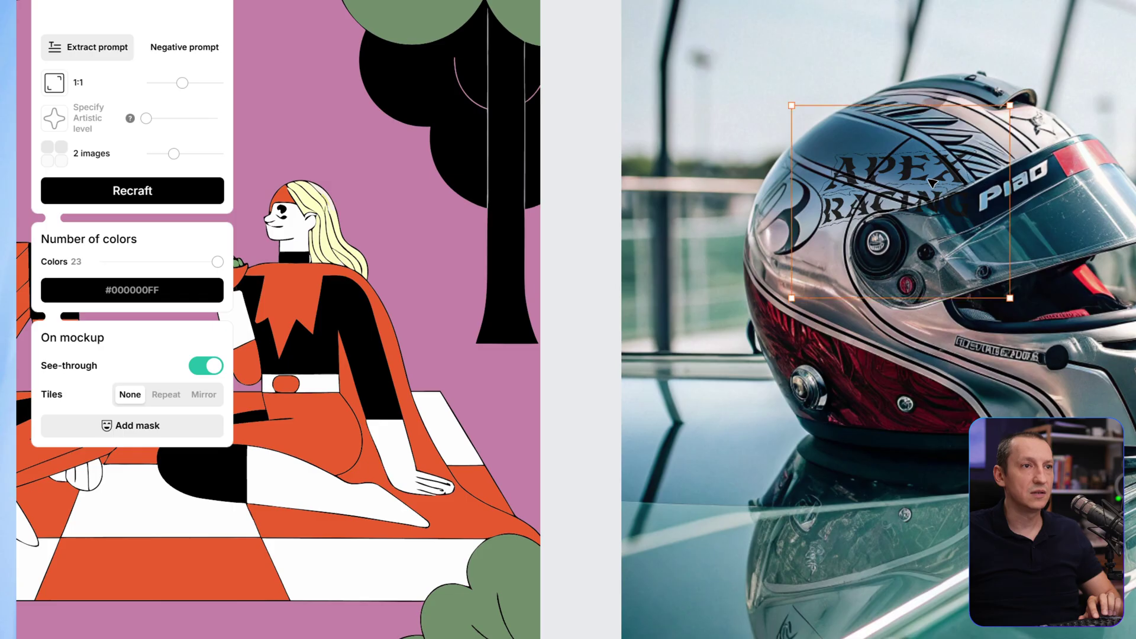
pyautogui.moveTo(917, 191); pyautogui.dragTo(898, 178)
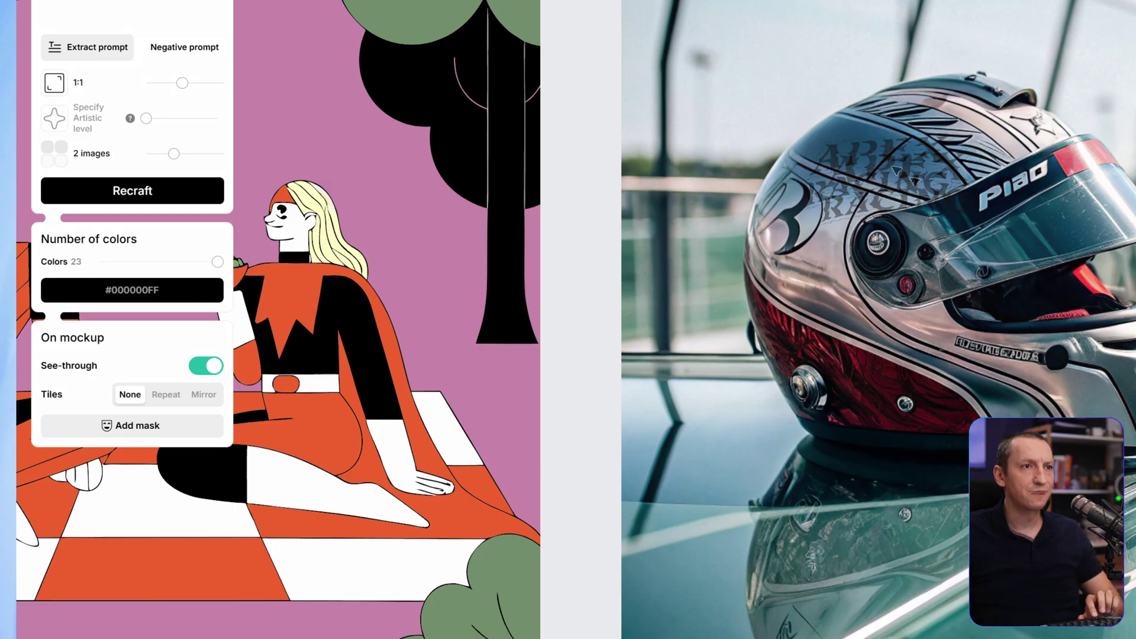
# - Add a mask to the mockup and brush over the helmet's rear edge beside the start of the logo's lower word
pyautogui.click(149, 431)
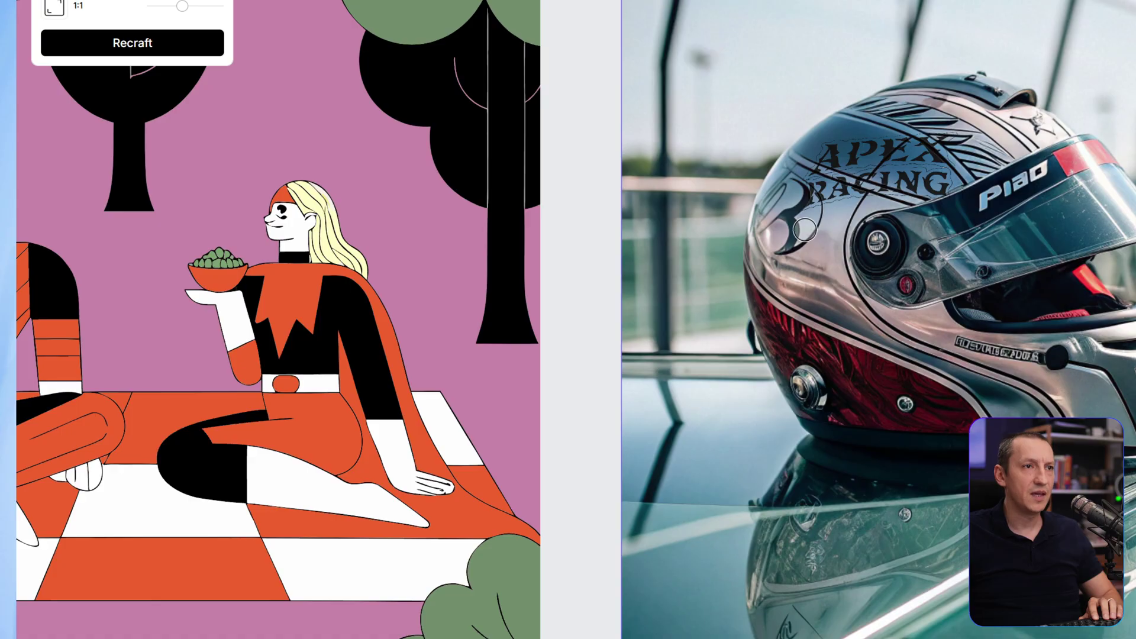
pyautogui.moveTo(797, 191)
pyautogui.mouseDown()
pyautogui.moveTo(781, 184)
pyautogui.moveTo(787, 239)
pyautogui.moveTo(790, 203)
pyautogui.mouseUp()
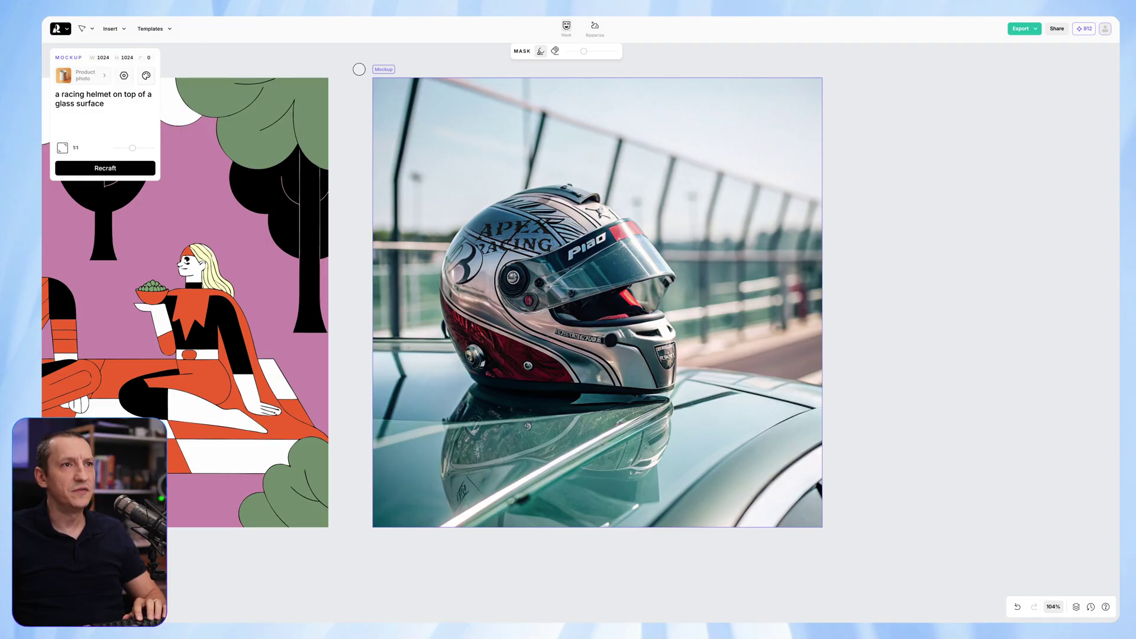
pyautogui.press('Escape')
# - Look over the raccoon, picnic and helmet mockup images side by side on the canvas
pyautogui.scroll(-5, 578, 117)
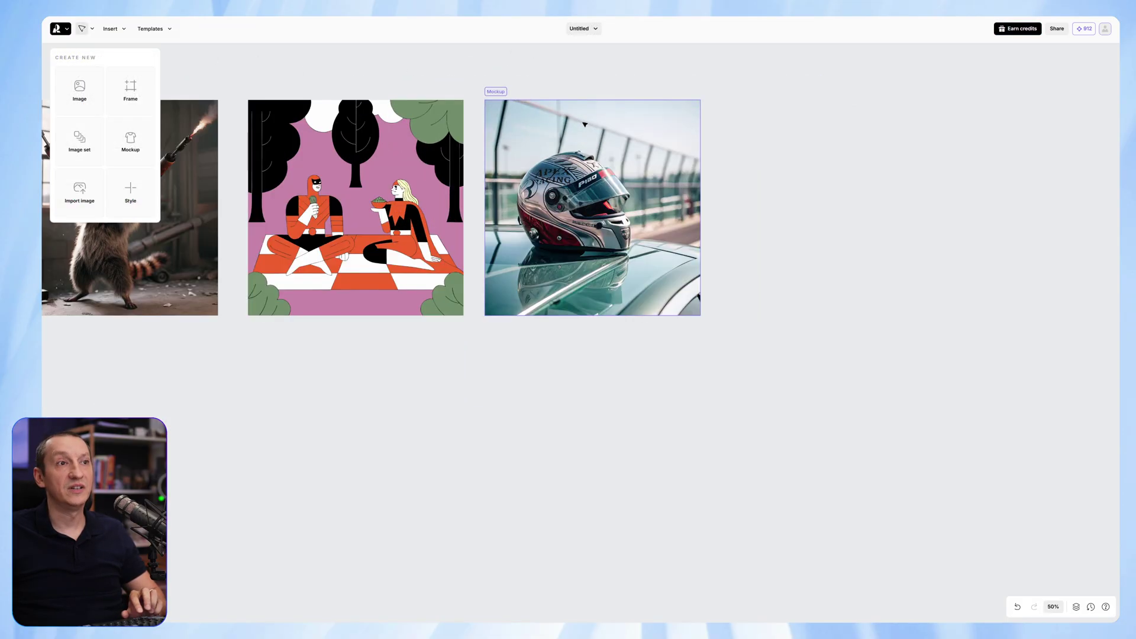
pyautogui.scroll(3, 584, 124)
pyautogui.hscroll(-4, 651, 124)
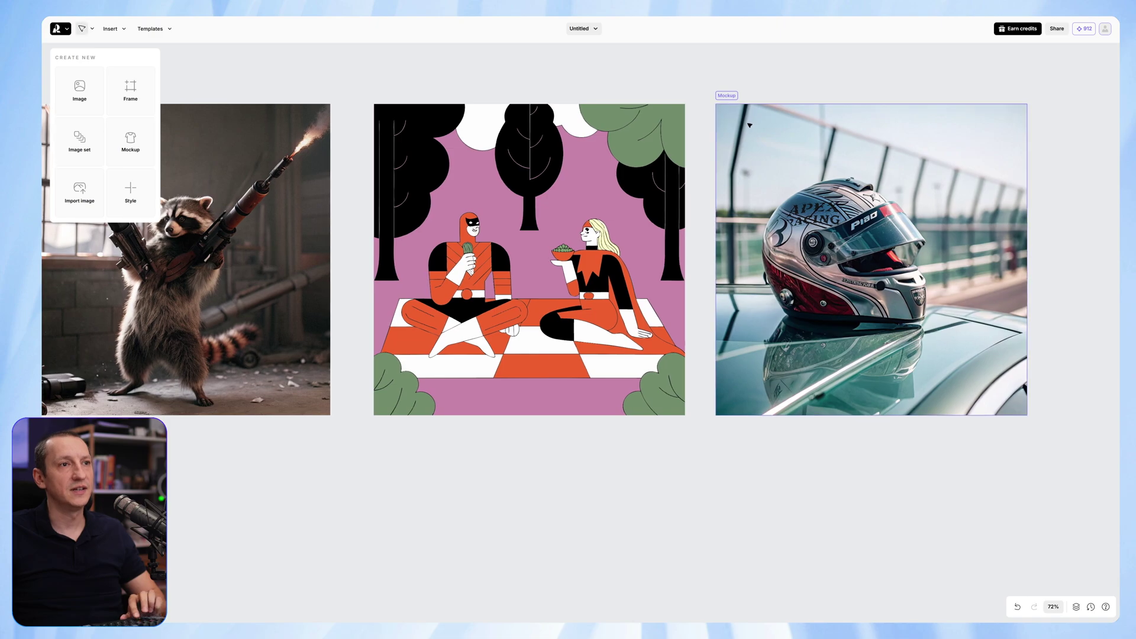
pyautogui.scroll(-3, 655, 119)
pyautogui.scroll(3, 591, 109)
pyautogui.scroll(-2, 549, 100)
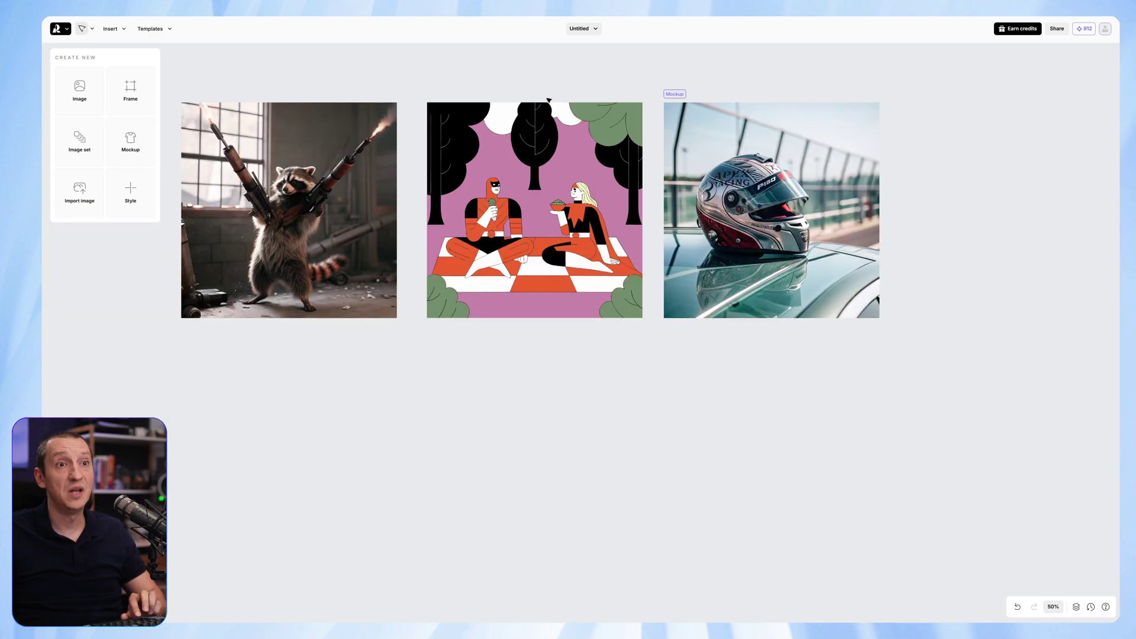
pyautogui.hscroll(-3, 553, 100)
pyautogui.scroll(1, 553, 100)
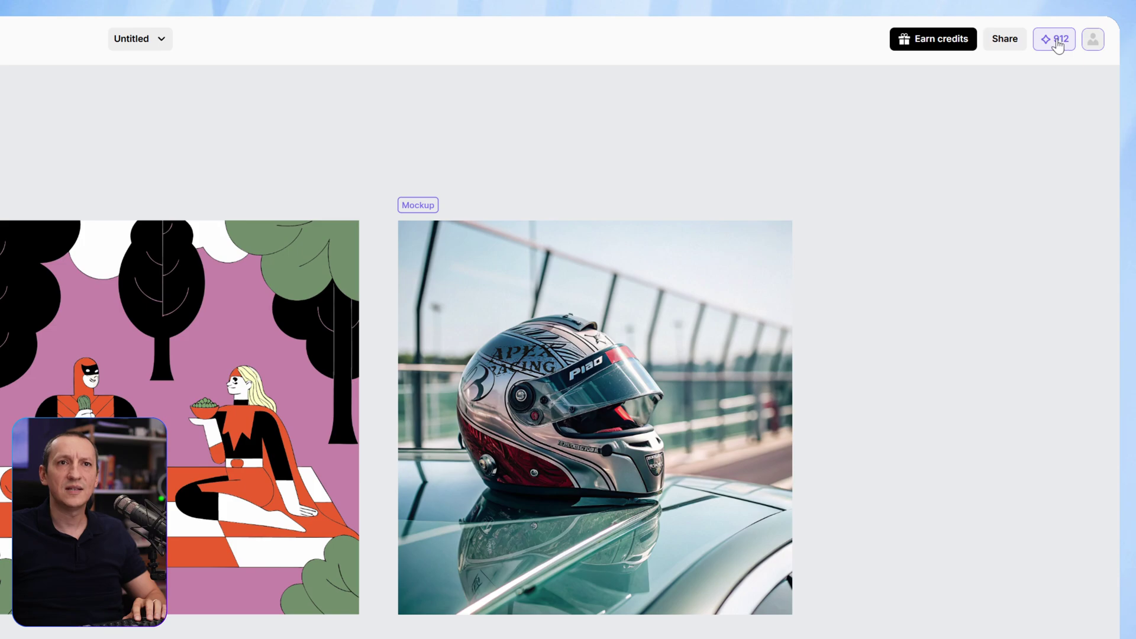
# - Check the credit balance and compare the Free, Pro and Teams plan prices under monthly and annual billing
pyautogui.click(1064, 41)
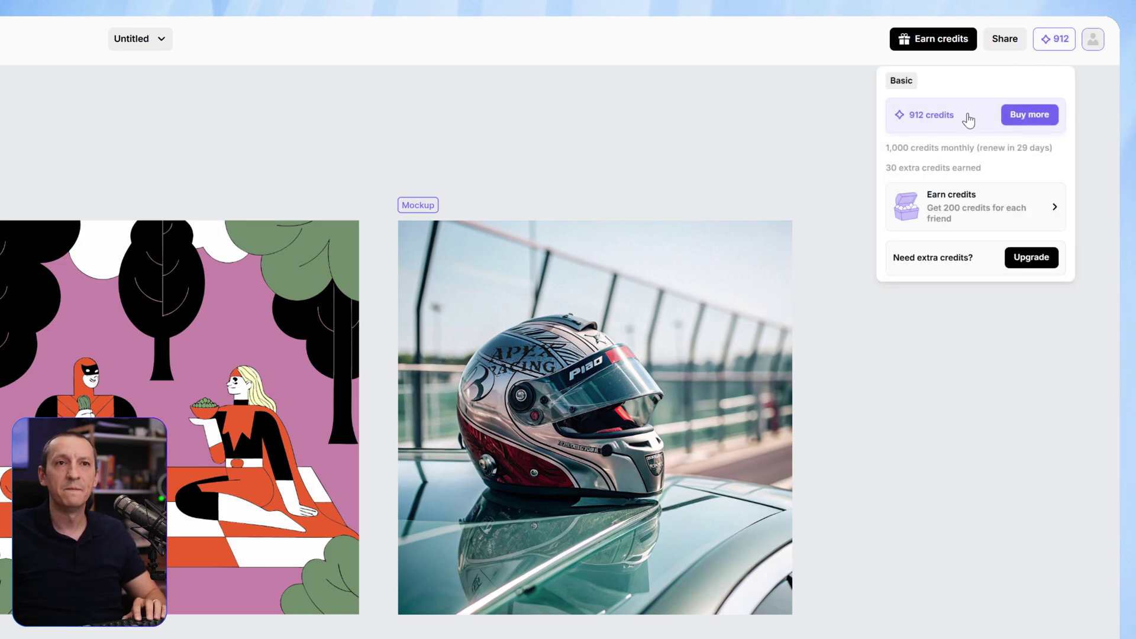
pyautogui.moveTo(969, 120)
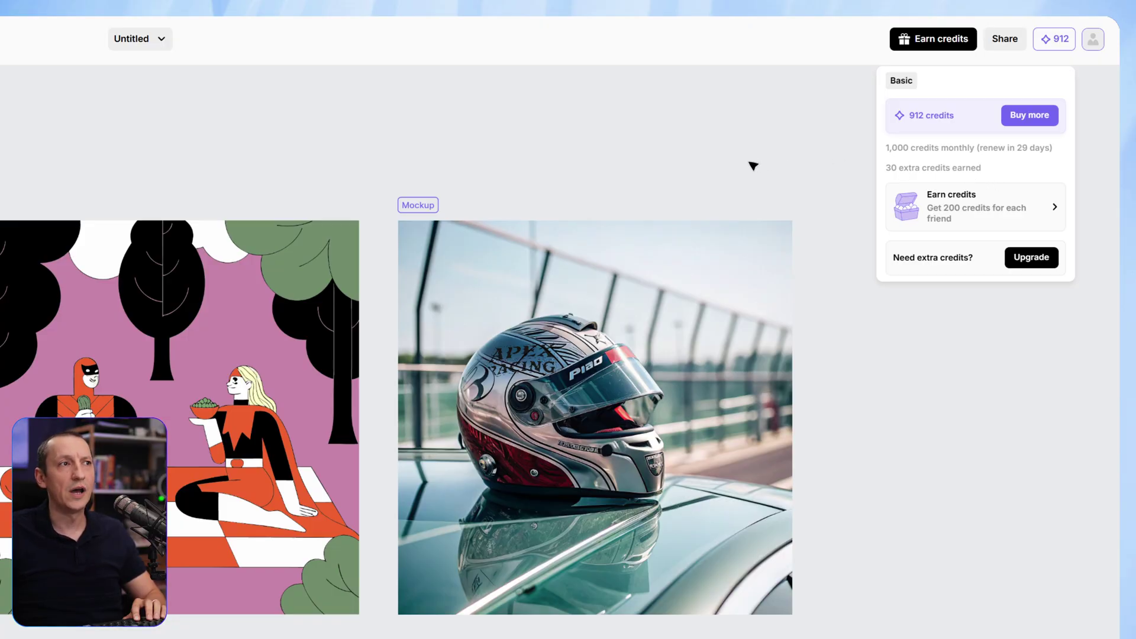
pyautogui.click(1025, 259)
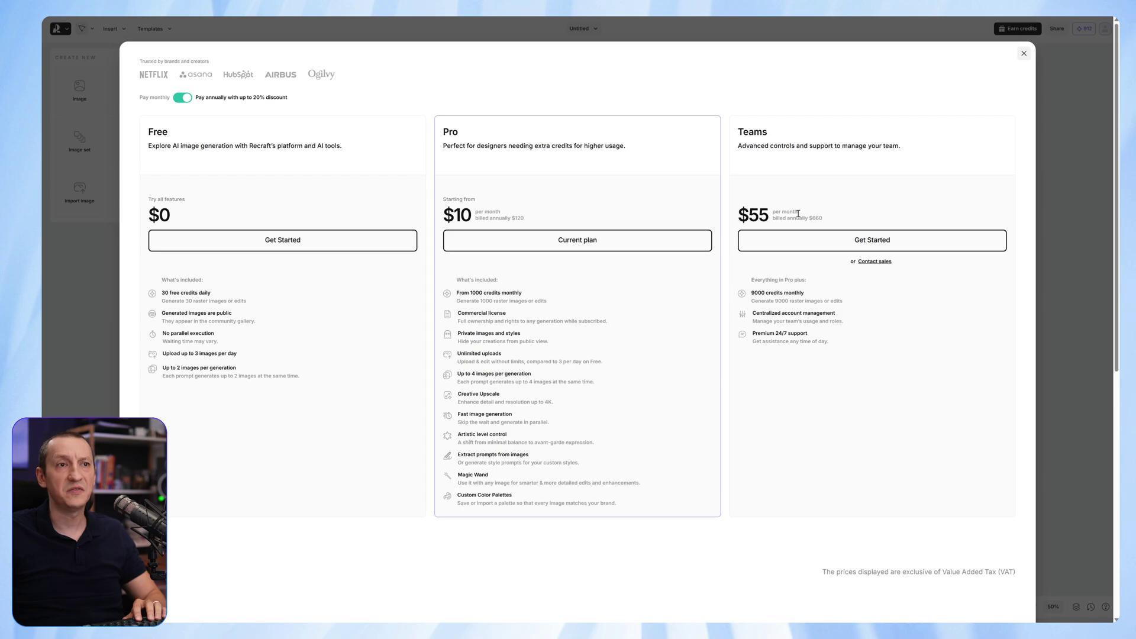
pyautogui.click(184, 98)
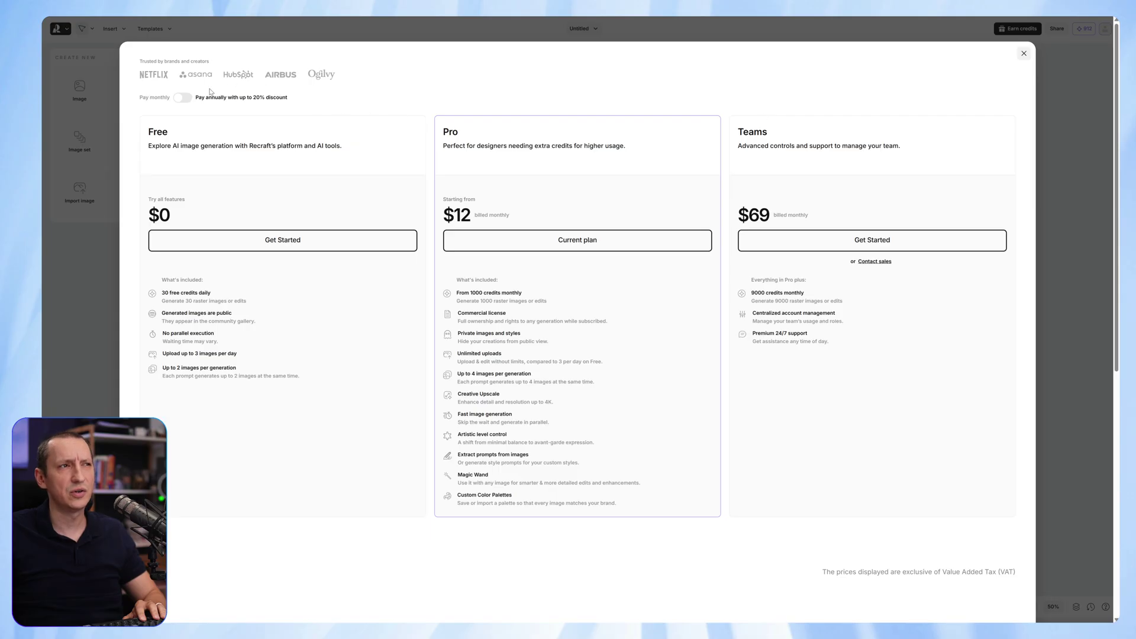
pyautogui.click(185, 98)
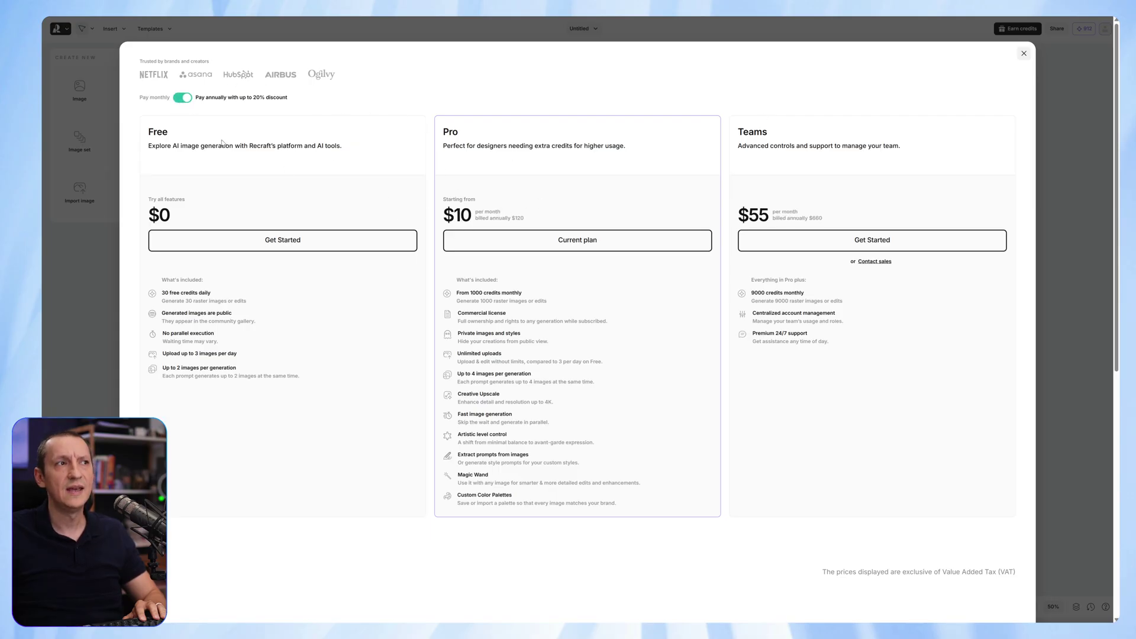
pyautogui.click(183, 98)
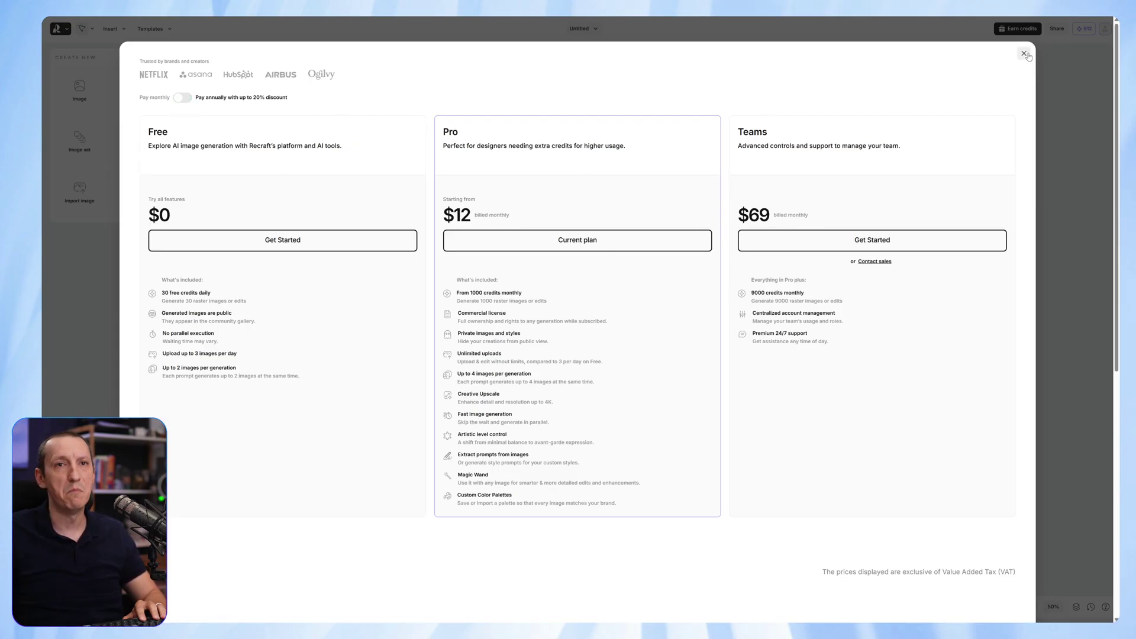